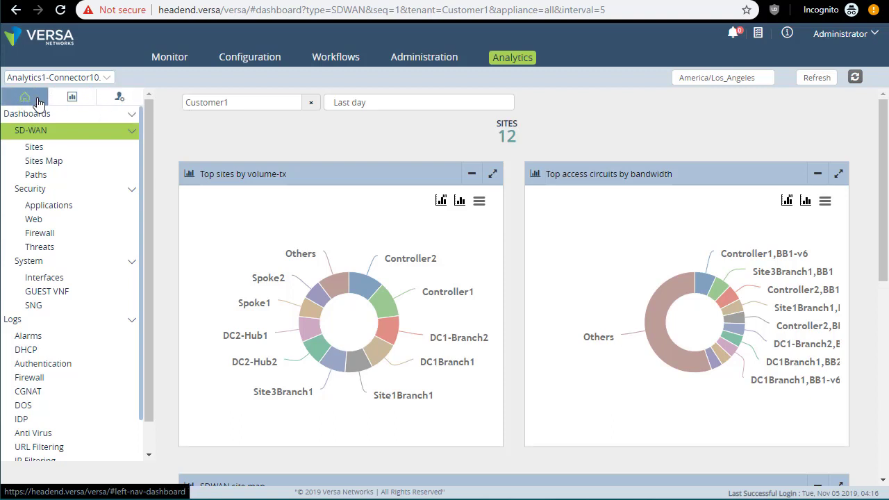
- Clear the tenant filter on the SD-WAN dashboard and select Customer1
{"action": "left_click", "coordinate": [312, 109]}
{"action": "left_click", "coordinate": [310, 105]}
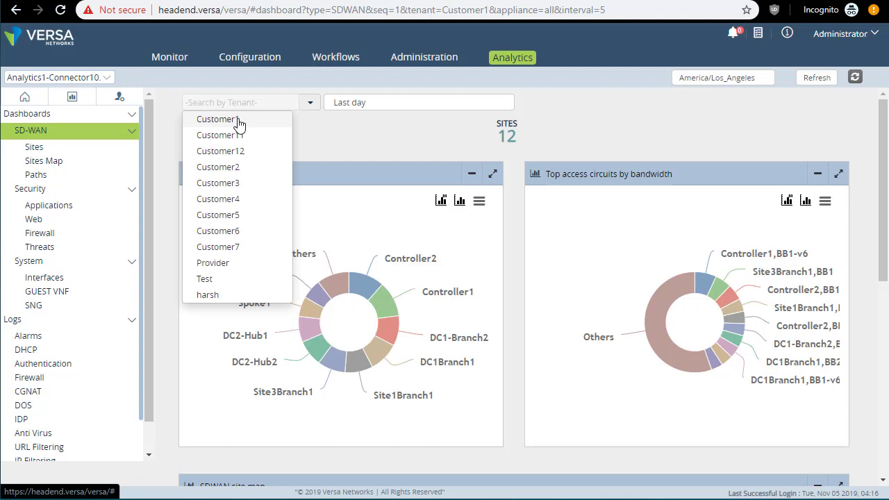
{"action": "left_click", "coordinate": [242, 125]}
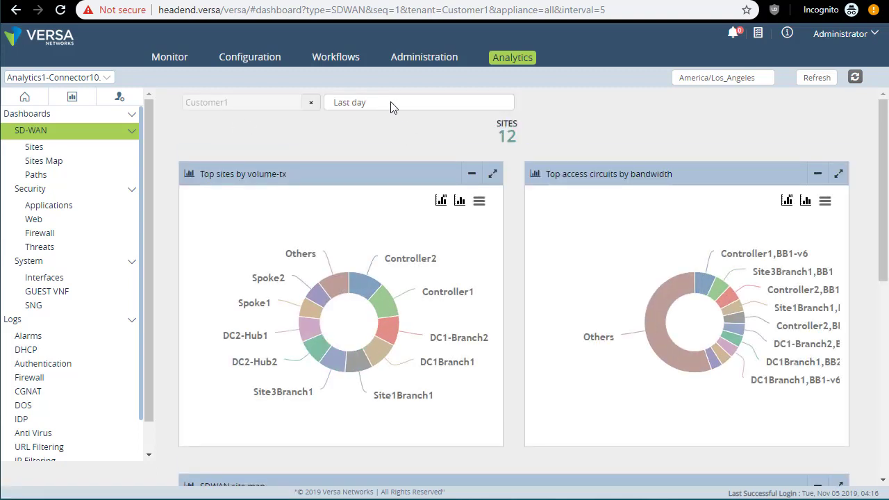
{"action": "left_click", "coordinate": [391, 106]}
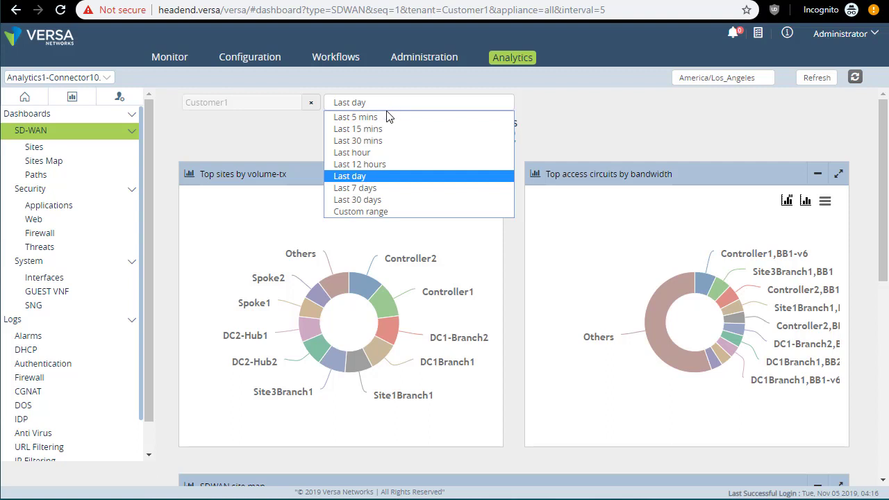
{"action": "left_click", "coordinate": [389, 211]}
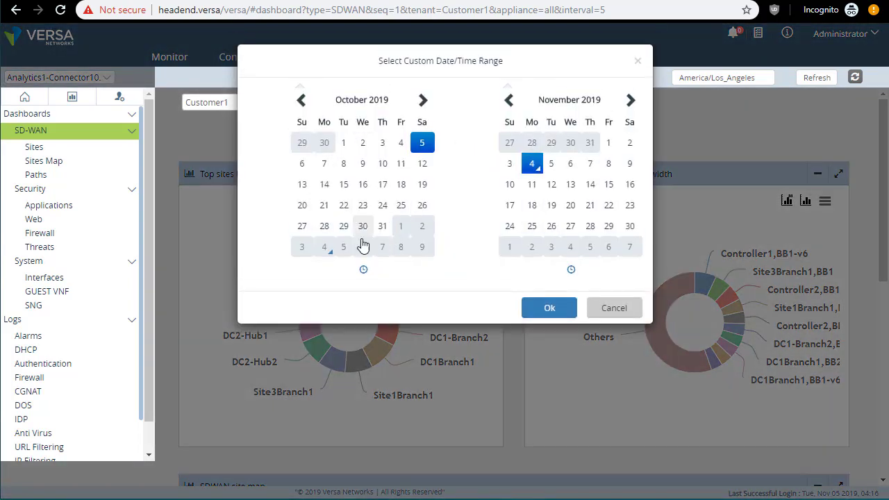
{"action": "left_click", "coordinate": [366, 271]}
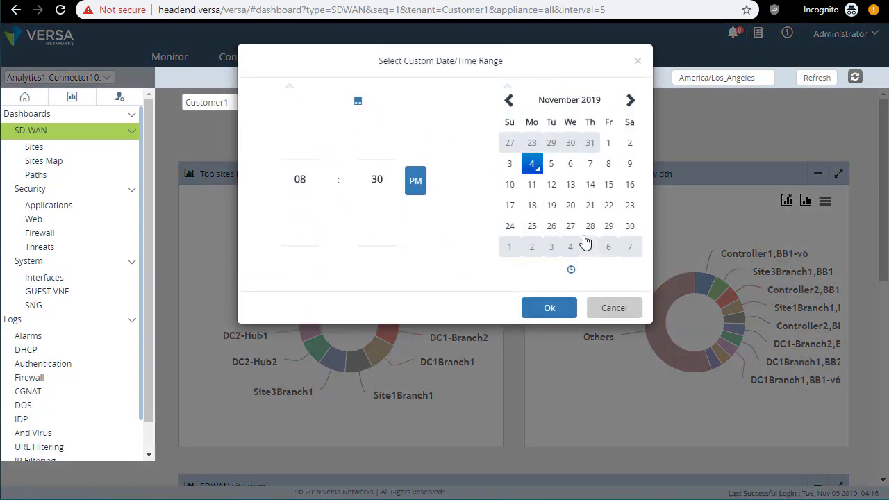
{"action": "left_click", "coordinate": [618, 308]}
- Set the dashboard's time range to Last 30 days and display the top sites chart by bandwidth
{"action": "left_click", "coordinate": [428, 103]}
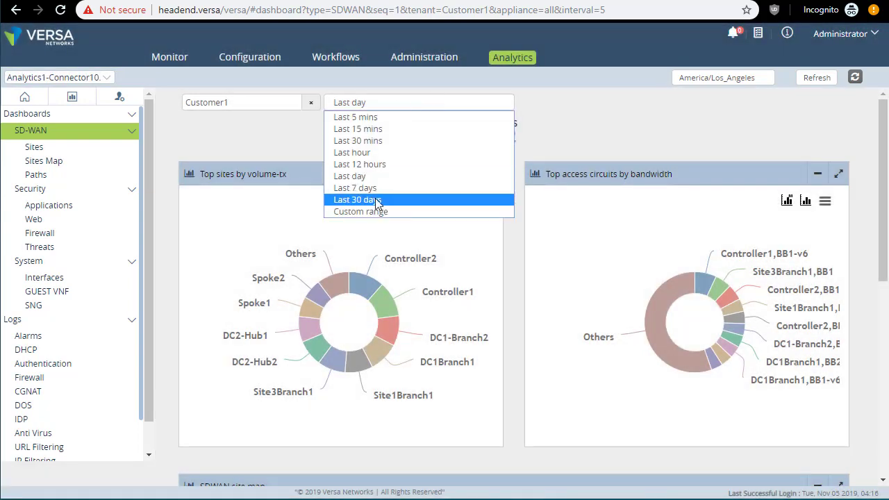
{"action": "left_click", "coordinate": [377, 201]}
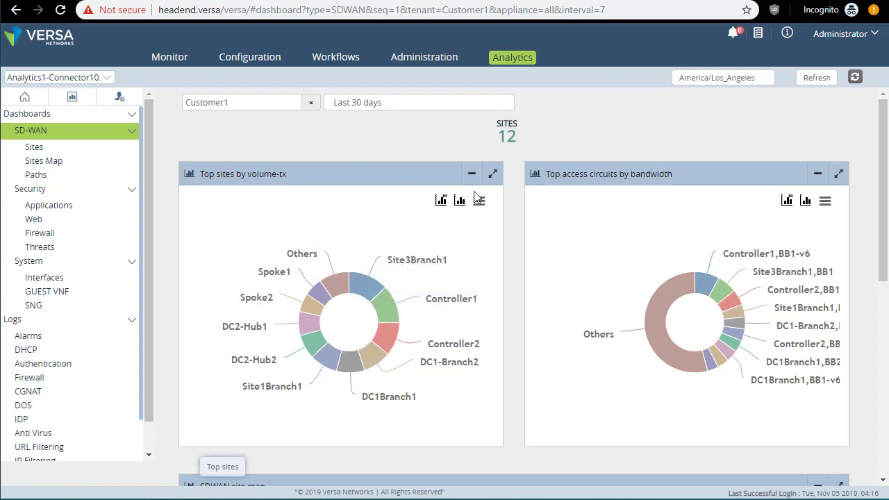
{"action": "left_click", "coordinate": [441, 201]}
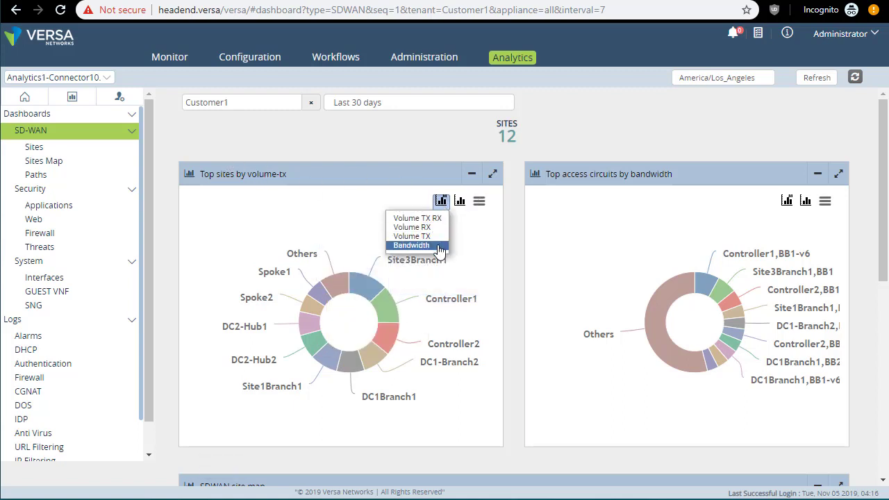
{"action": "left_click", "coordinate": [417, 245]}
{"action": "left_click", "coordinate": [441, 202]}
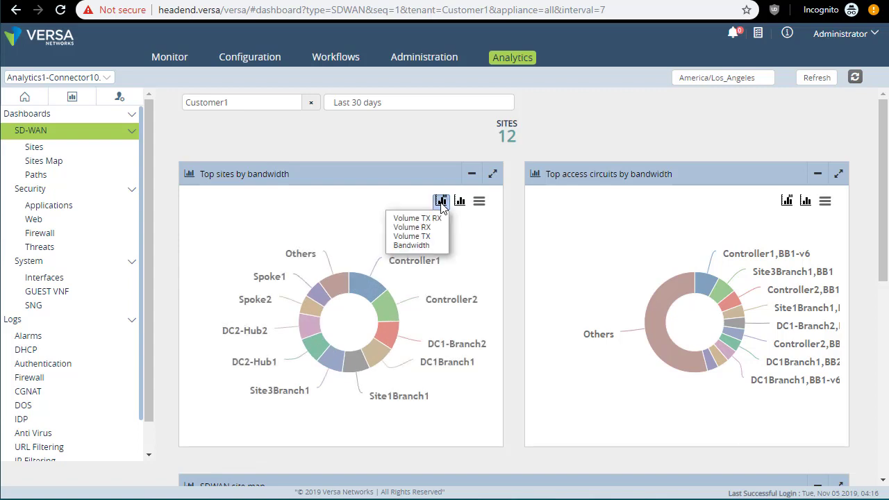
{"action": "left_click", "coordinate": [513, 234]}
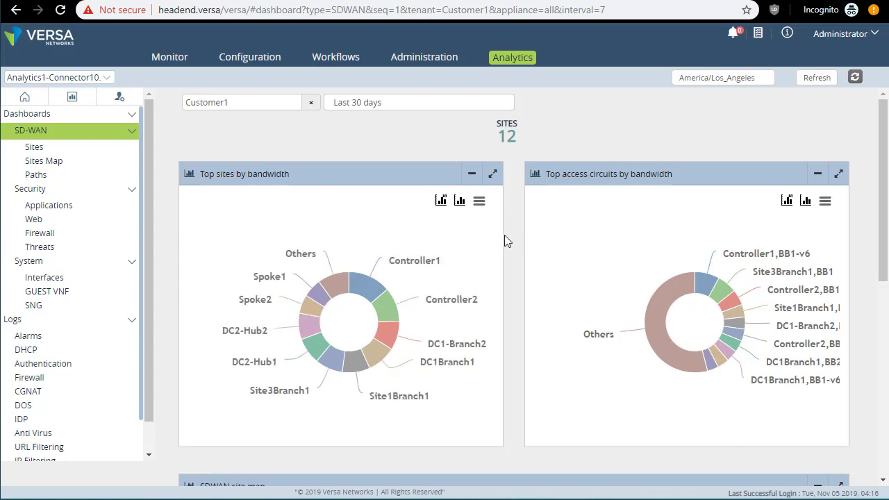
- Preview the top sites chart as a bar chart and a column chart, and return it to a pie chart
{"action": "left_click", "coordinate": [459, 203]}
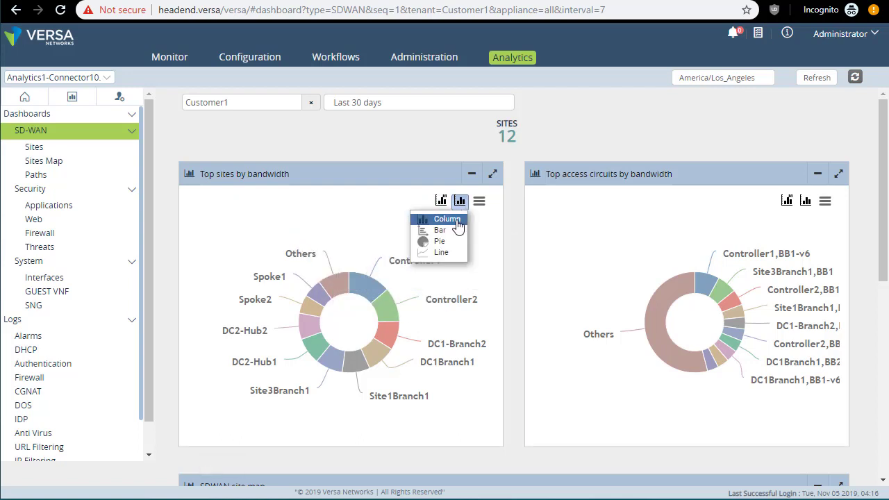
{"action": "left_click", "coordinate": [455, 231]}
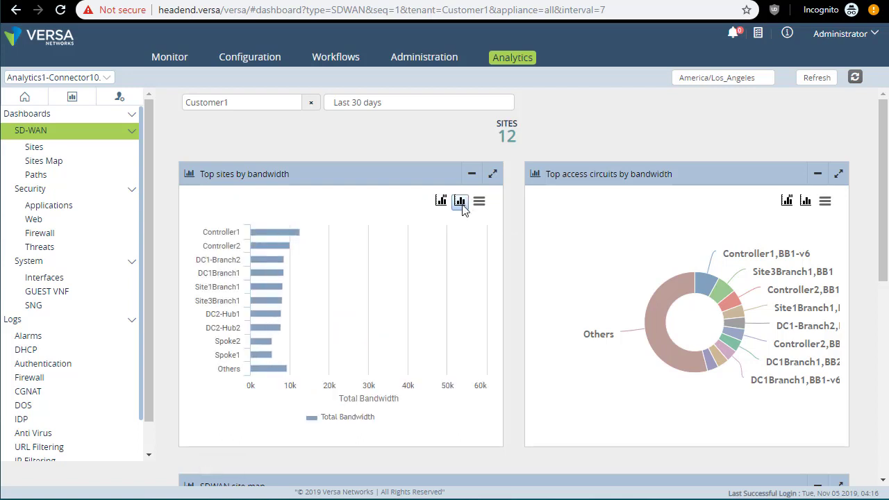
{"action": "left_click", "coordinate": [457, 220]}
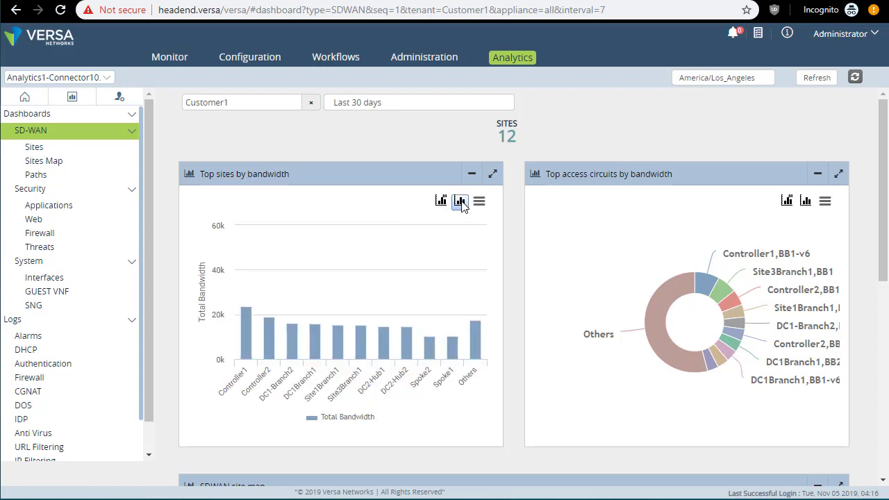
{"action": "left_click", "coordinate": [459, 201]}
{"action": "left_click", "coordinate": [453, 249]}
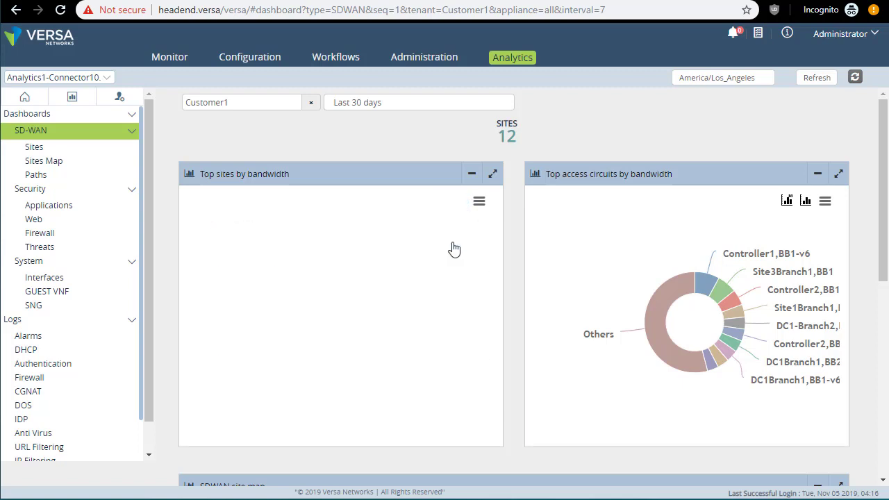
{"action": "left_click", "coordinate": [479, 201]}
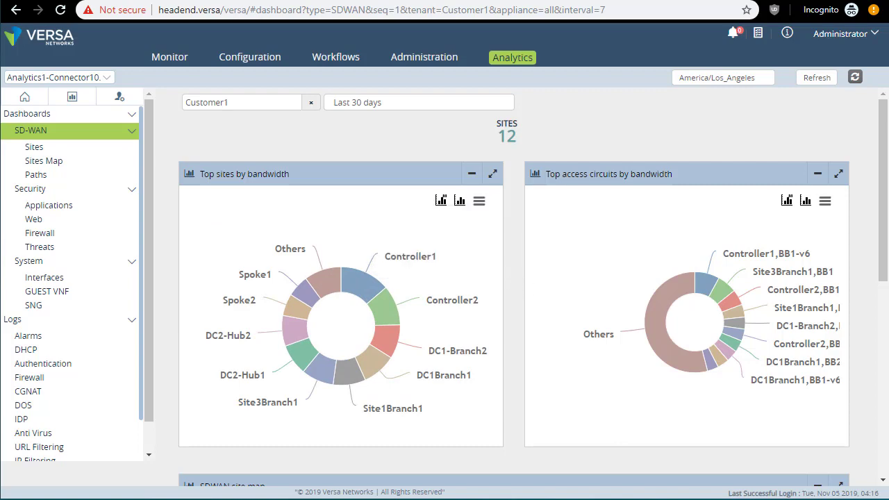
- Inspect the site details of the Mexico and Texas branch markers on the SD-WAN site map
{"action": "left_click_drag", "start_coordinate": [883, 178], "coordinate": [869, 363]}
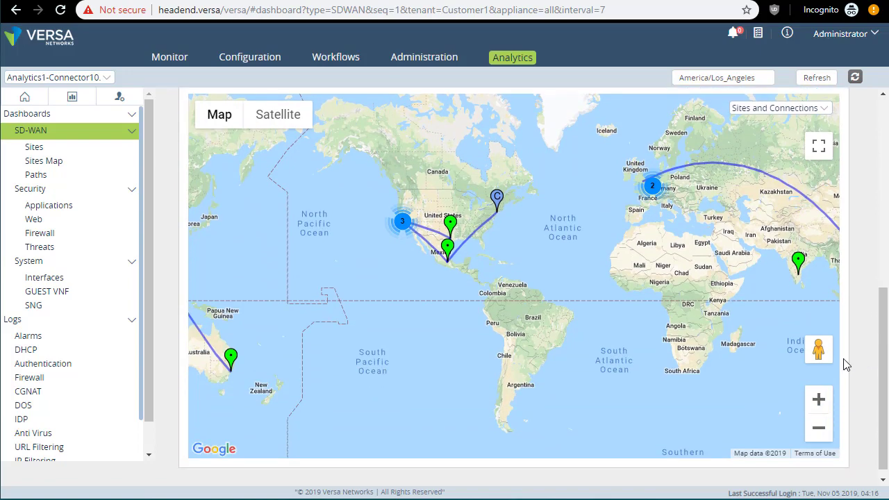
{"action": "left_click", "coordinate": [819, 401]}
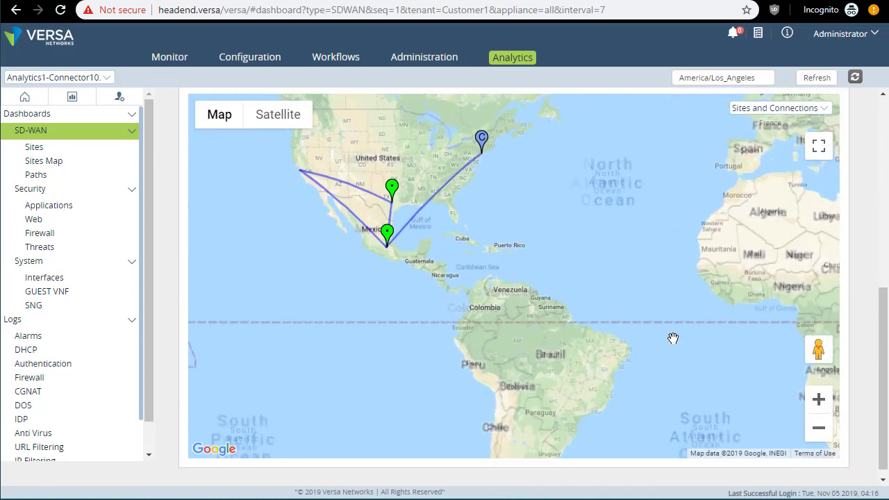
{"action": "left_click_drag", "start_coordinate": [398, 207], "coordinate": [491, 343]}
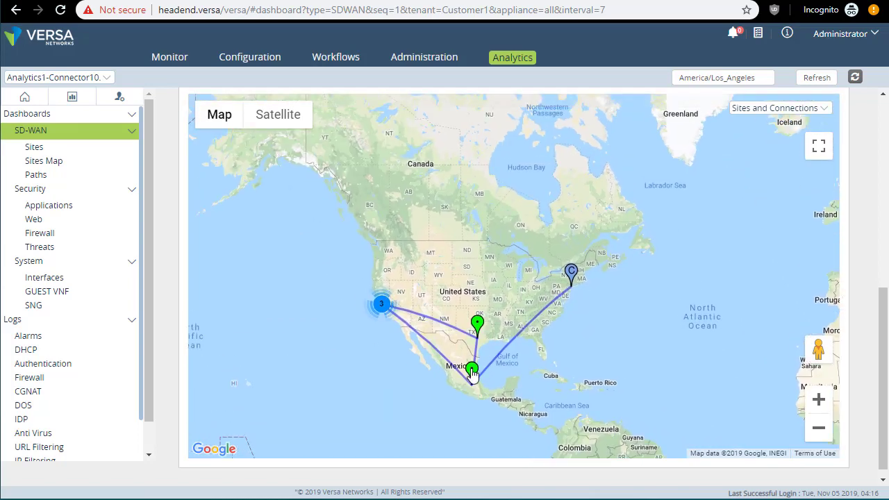
{"action": "left_click", "coordinate": [472, 372]}
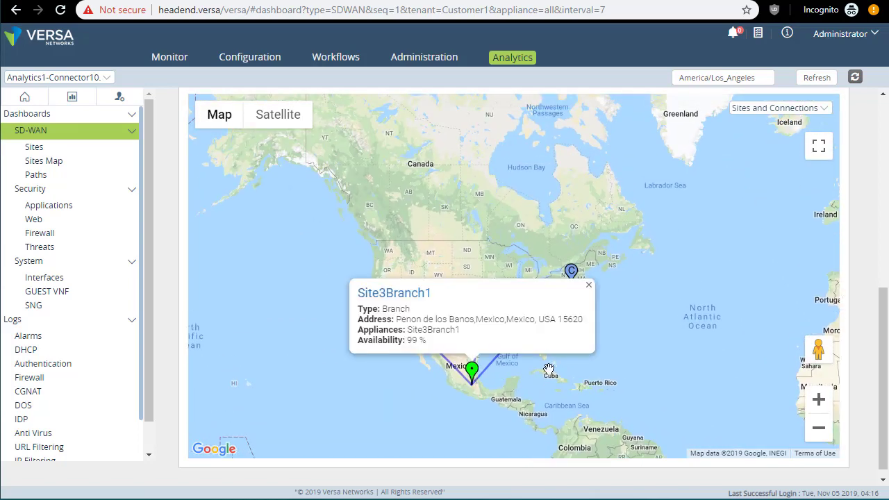
{"action": "left_click", "coordinate": [589, 290]}
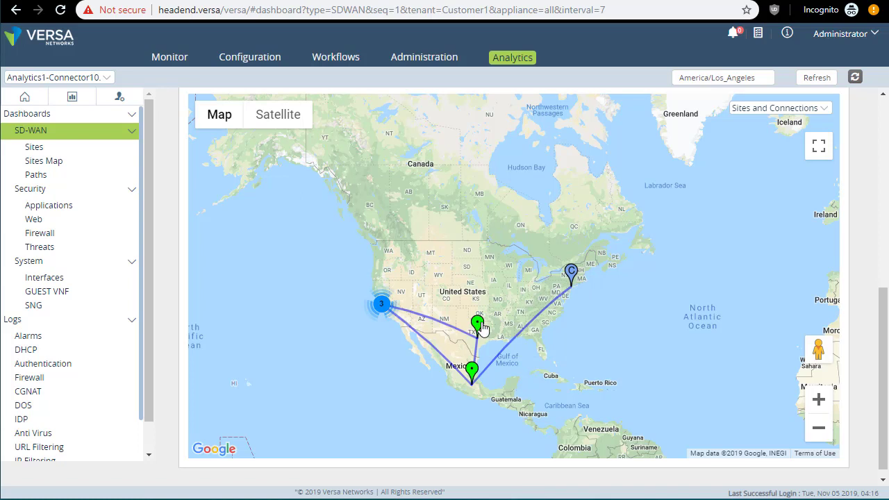
{"action": "left_click", "coordinate": [477, 325]}
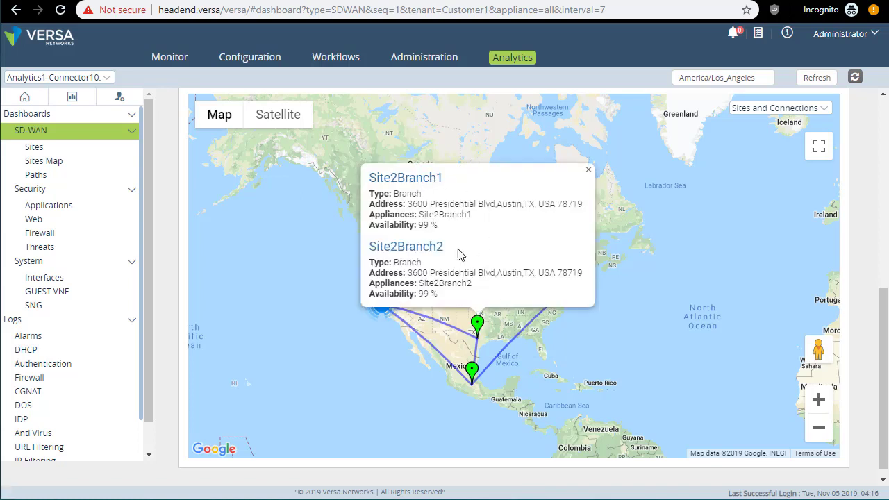
{"action": "left_click", "coordinate": [587, 171]}
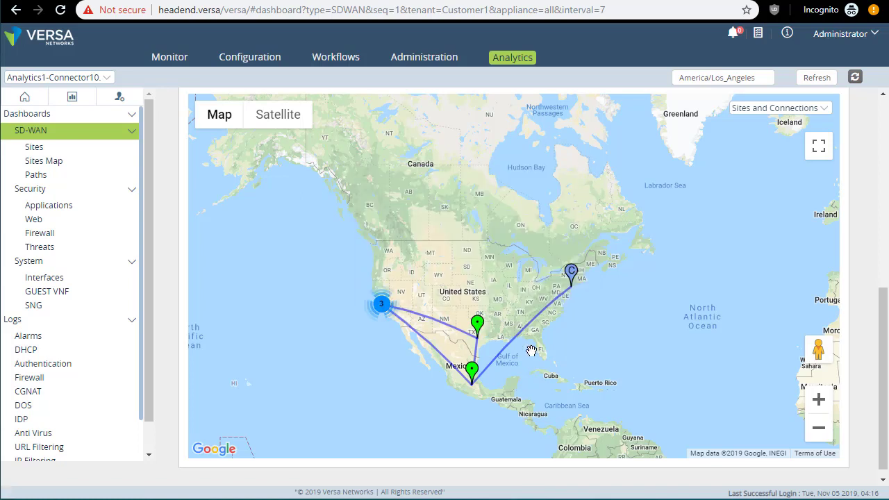
- View the usage details of the map connection from Site2Branch1 to Site3Branch1 and return to the main dashboard
{"action": "left_click", "coordinate": [818, 399]}
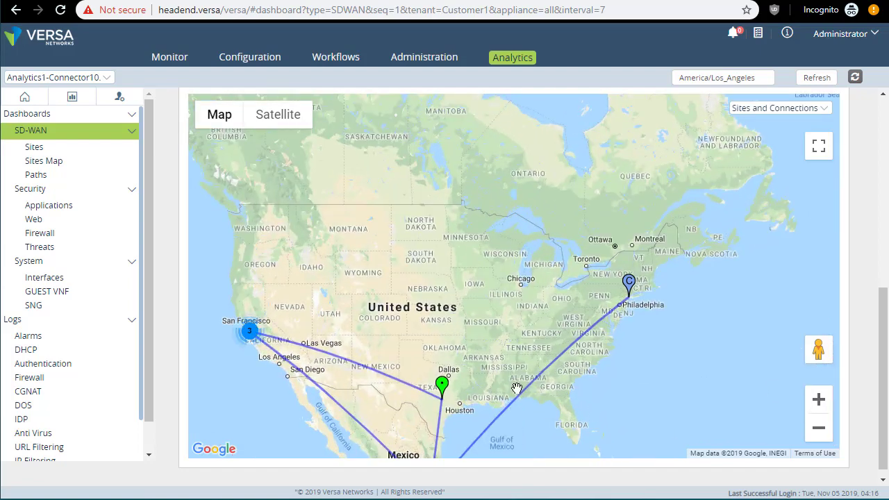
{"action": "left_click_drag", "start_coordinate": [486, 350], "coordinate": [527, 272]}
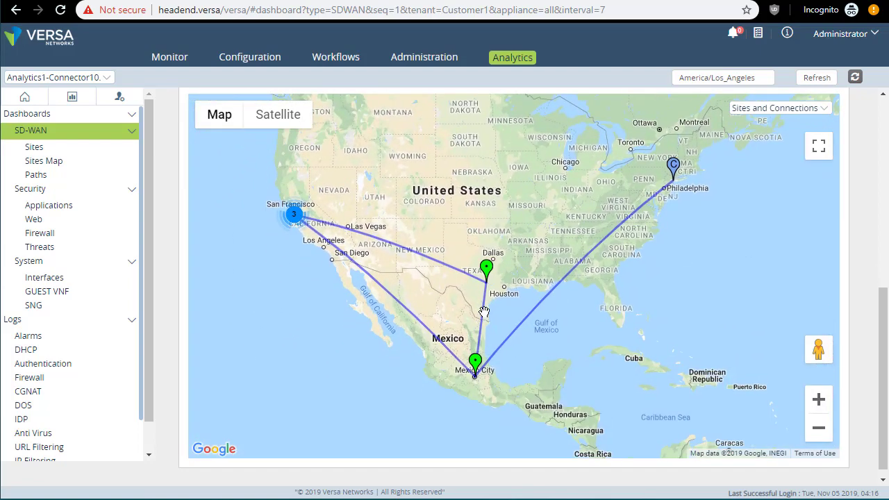
{"action": "left_click", "coordinate": [483, 312]}
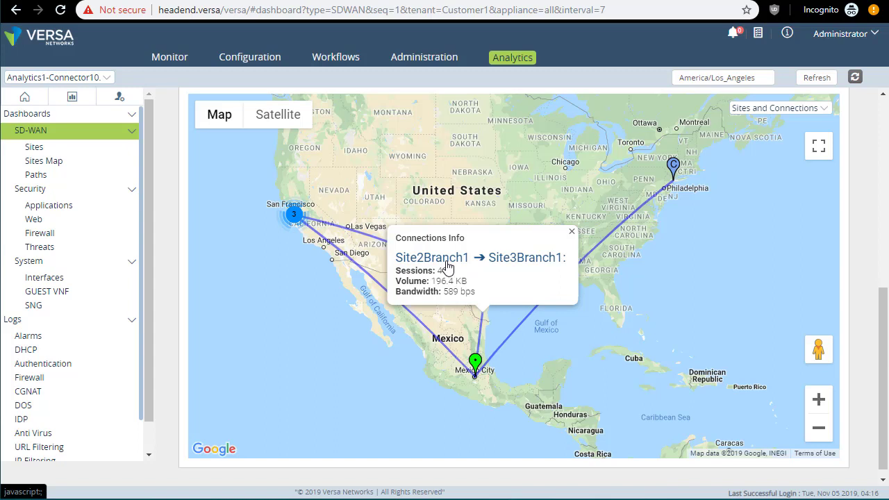
{"action": "left_click", "coordinate": [532, 267]}
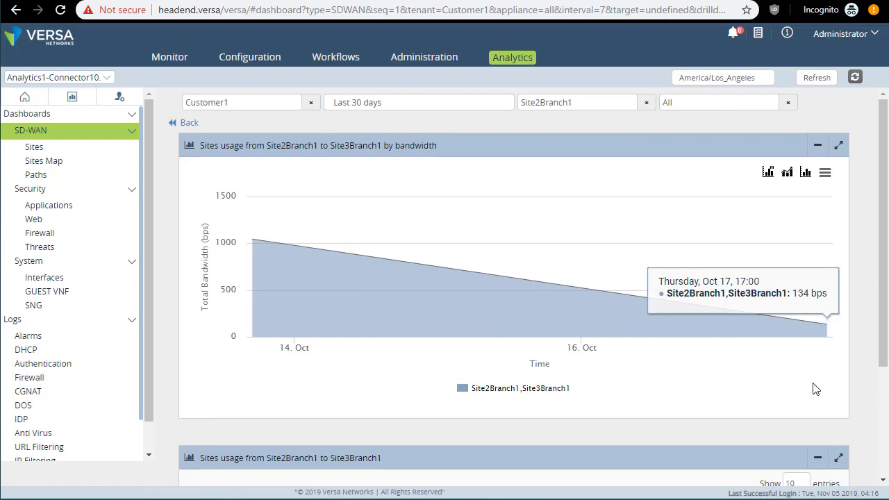
{"action": "scroll", "coordinate": [867, 390], "scroll_direction": "down", "scroll_amount": 3}
{"action": "scroll", "coordinate": [867, 391], "scroll_direction": "up", "scroll_amount": 3}
{"action": "left_click", "coordinate": [193, 123]}
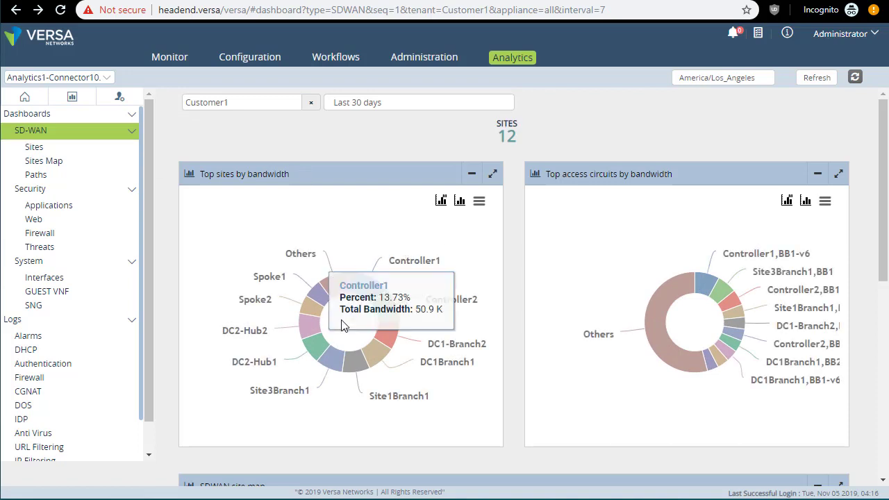
- Drill down into Site3Branch1 from the top sites chart and review its availability, access circuit and user statistics
{"action": "mouse_move", "coordinate": [328, 361]}
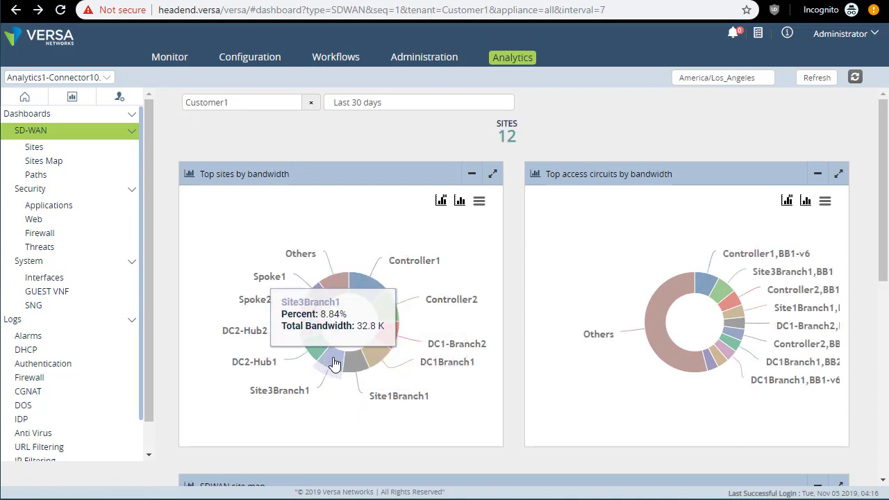
{"action": "left_click", "coordinate": [334, 362]}
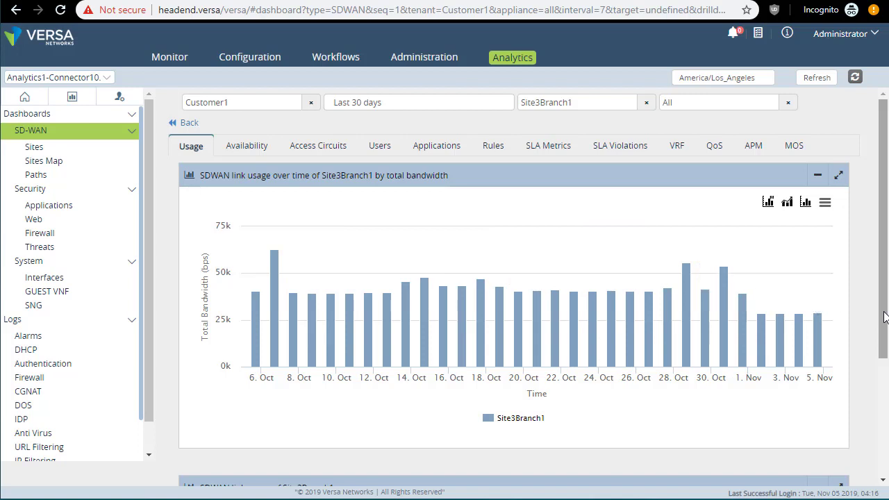
{"action": "left_click", "coordinate": [244, 147]}
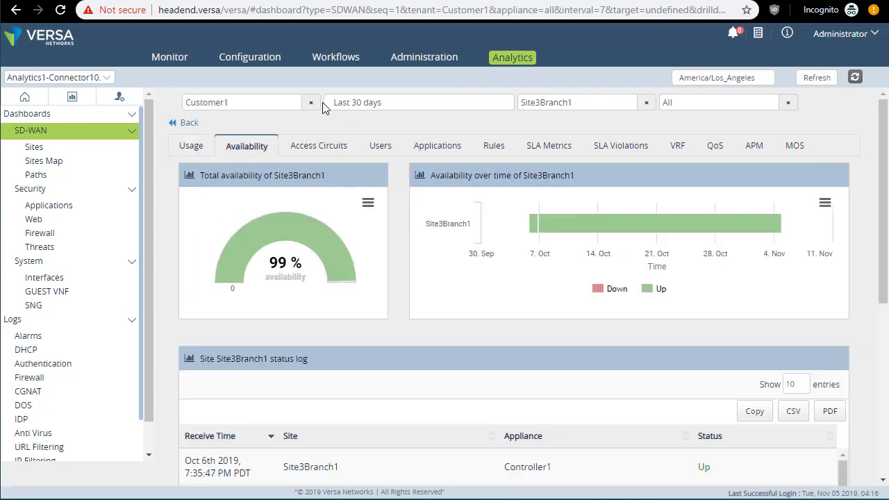
{"action": "mouse_move", "coordinate": [545, 234]}
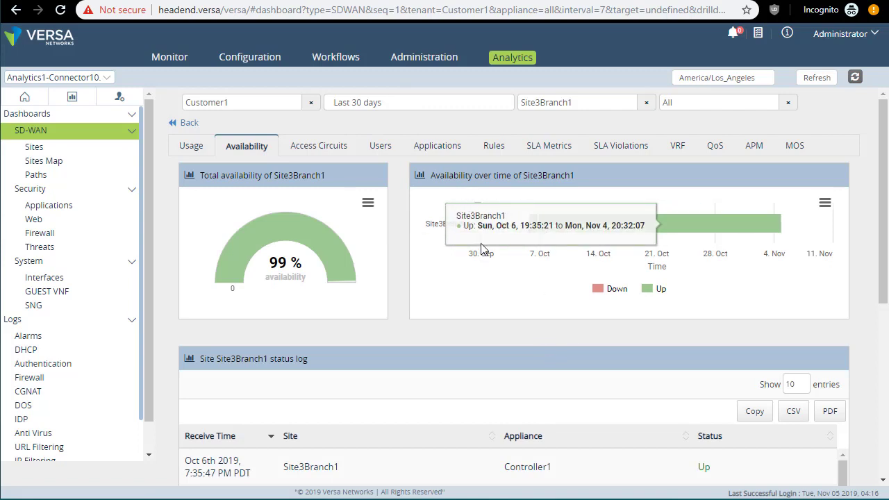
{"action": "left_click", "coordinate": [316, 153]}
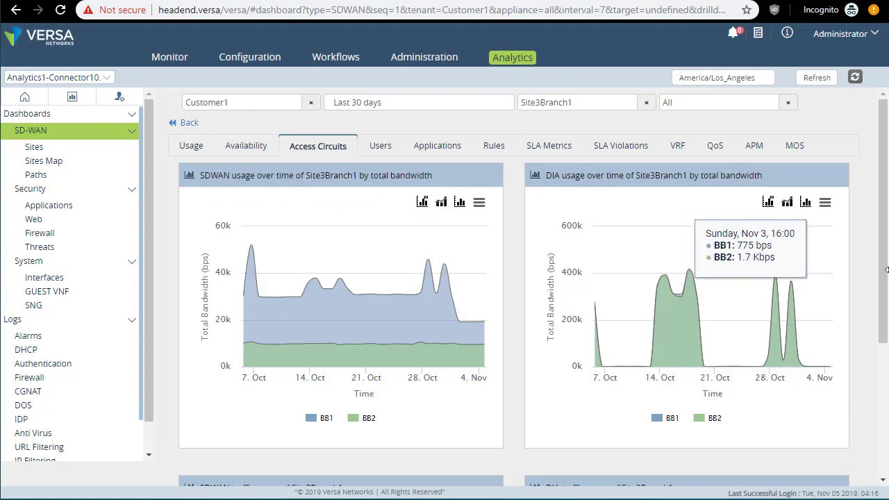
{"action": "left_click", "coordinate": [381, 153]}
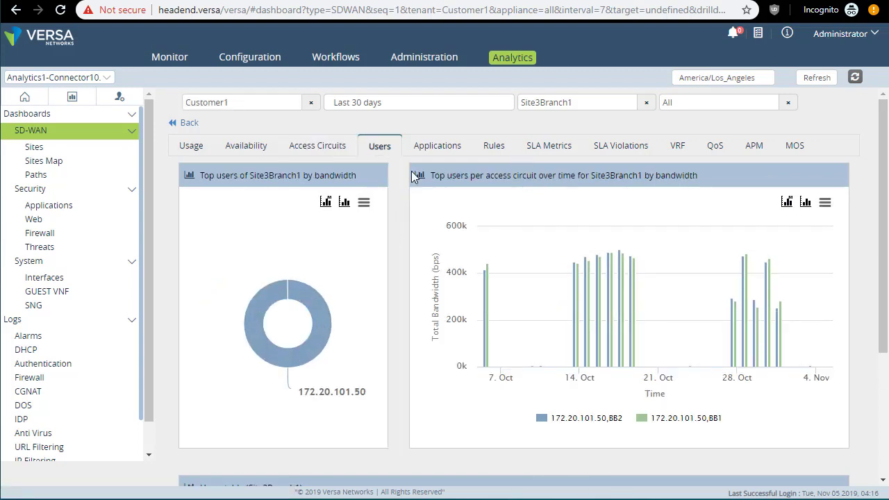
- View the application statistics of Site3Branch1, preview its top applications chart by sessions, and return the chart to bandwidth
{"action": "left_click", "coordinate": [445, 150]}
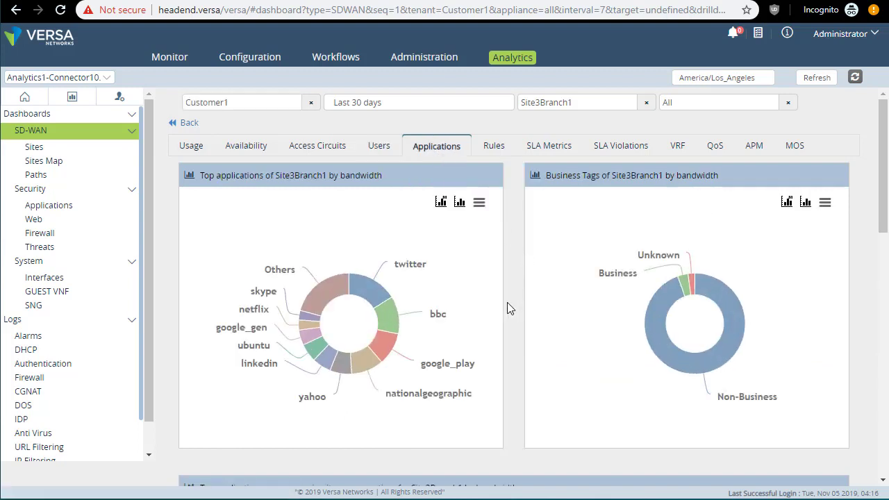
{"action": "left_click", "coordinate": [445, 211]}
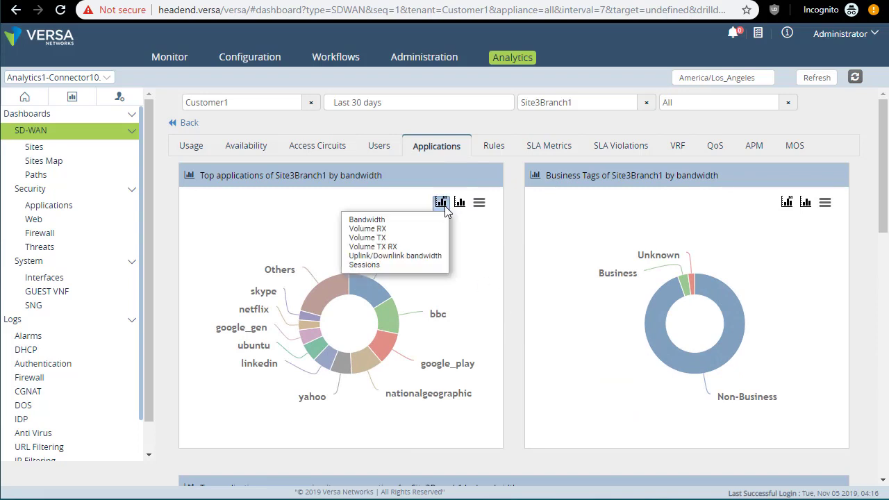
{"action": "left_click", "coordinate": [406, 265]}
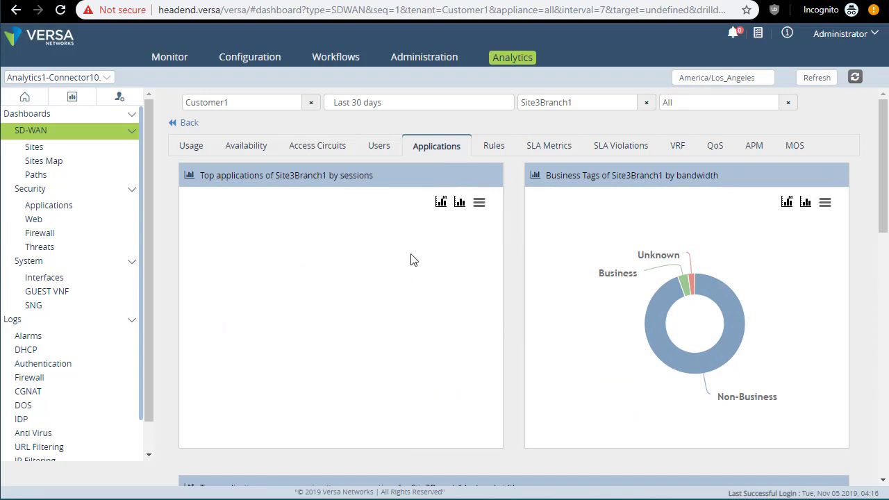
{"action": "left_click", "coordinate": [441, 202]}
{"action": "left_click", "coordinate": [421, 218]}
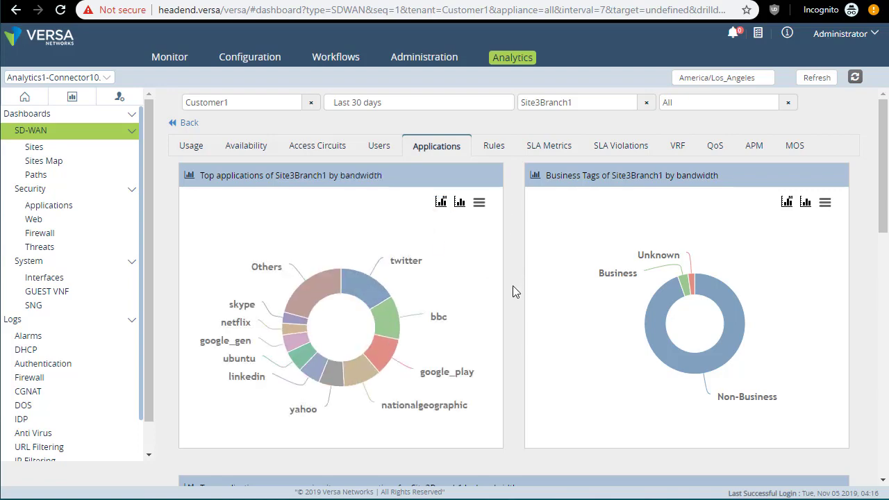
- Review Site3Branch1's top applications per access circuit over time and its applications usage table
{"action": "scroll", "coordinate": [512, 293], "scroll_direction": "down", "scroll_amount": 5}
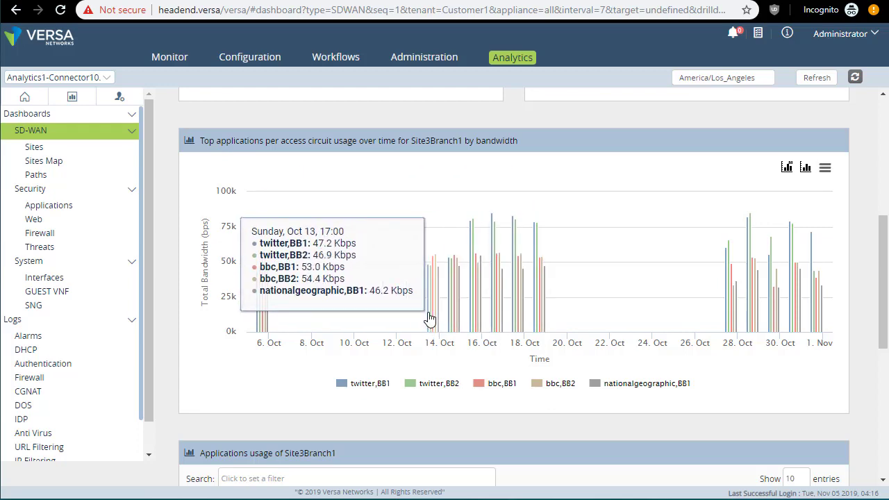
{"action": "scroll", "coordinate": [429, 318], "scroll_direction": "down", "scroll_amount": 5}
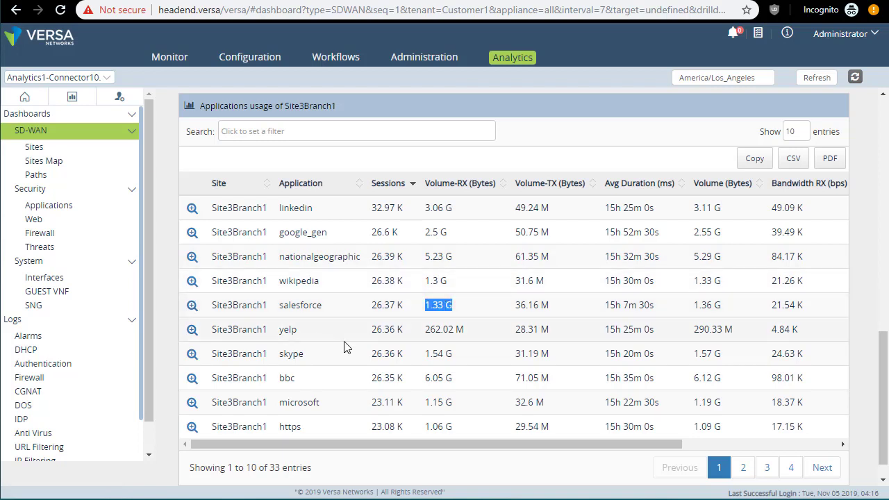
{"action": "scroll", "coordinate": [356, 354], "scroll_direction": "down", "scroll_amount": 1}
- View the SLA metrics and the VRF usage over time of Site3Branch1
{"action": "scroll", "coordinate": [371, 361], "scroll_direction": "up", "scroll_amount": 10}
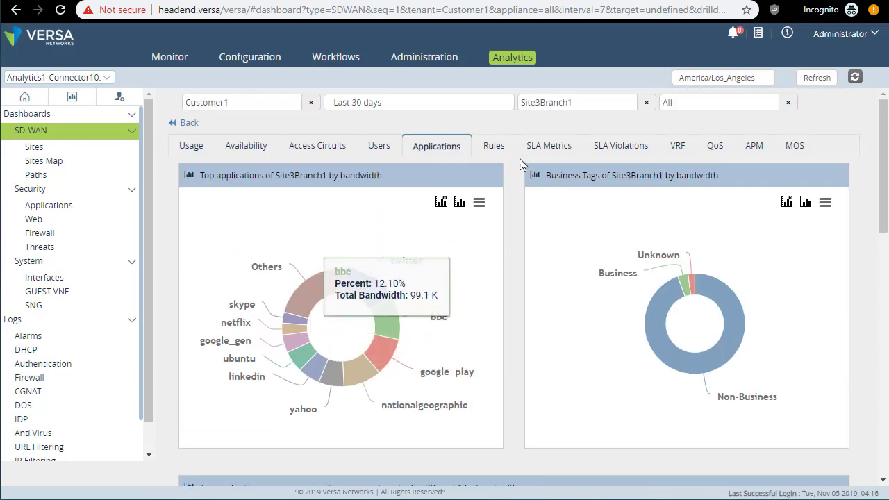
{"action": "left_click", "coordinate": [562, 149]}
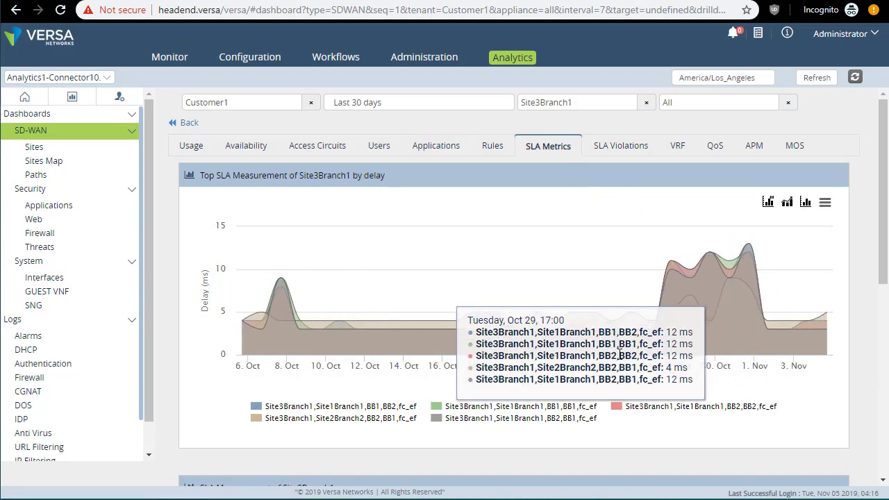
{"action": "left_click", "coordinate": [682, 151]}
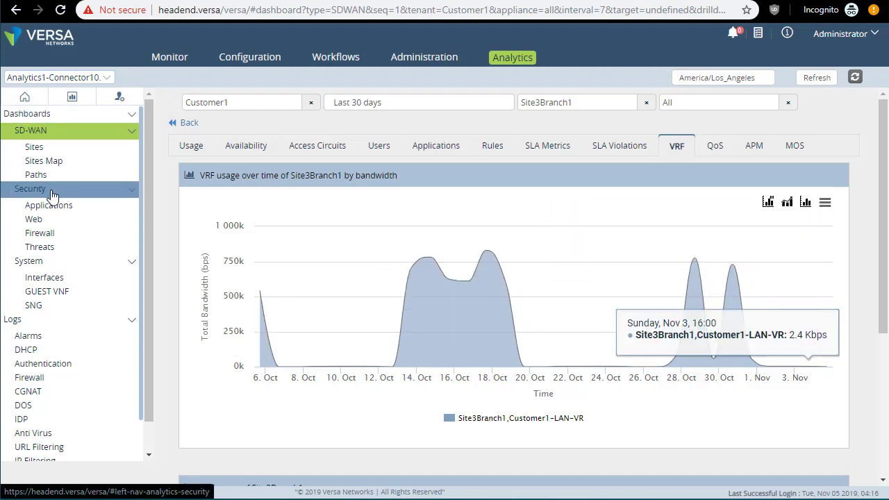
- Drill down into nationalgeographic from the security applications dashboard's table, and return to the applications overview
{"action": "left_click", "coordinate": [63, 211]}
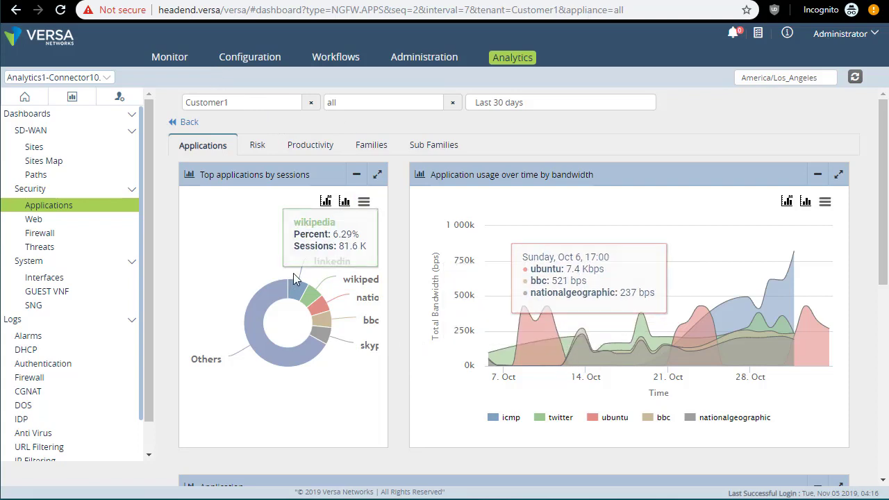
{"action": "scroll", "coordinate": [823, 440], "scroll_direction": "down", "scroll_amount": 5}
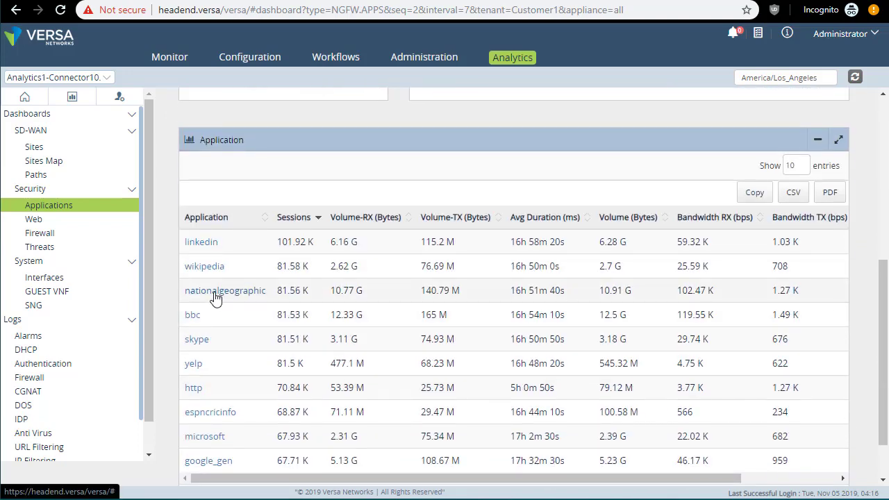
{"action": "left_click", "coordinate": [215, 292]}
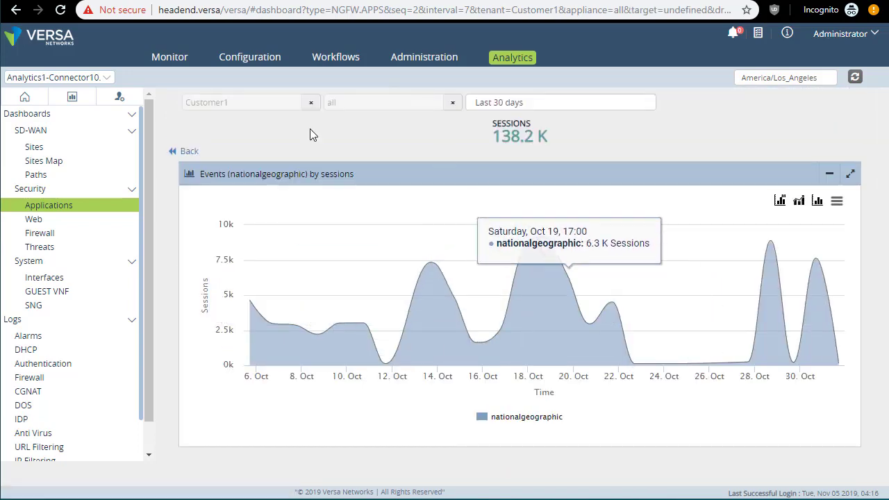
{"action": "left_click", "coordinate": [188, 152]}
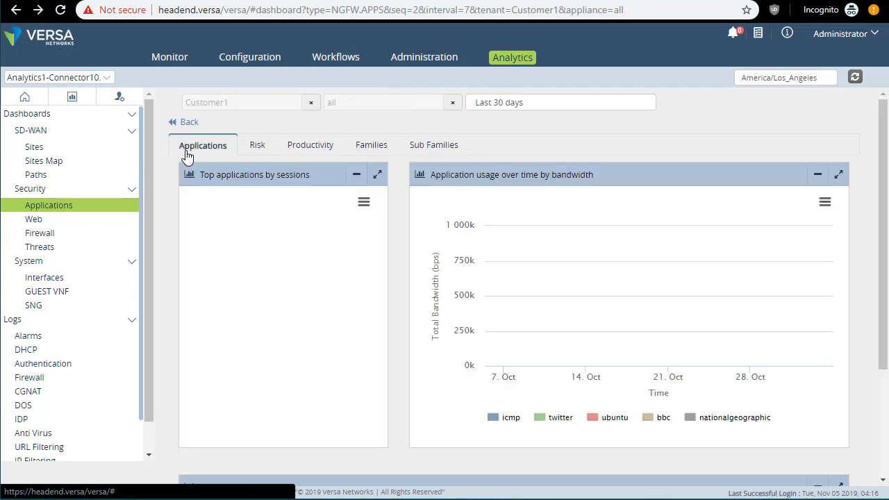
- Review the security applications by risk, productivity and family
{"action": "left_click", "coordinate": [260, 147]}
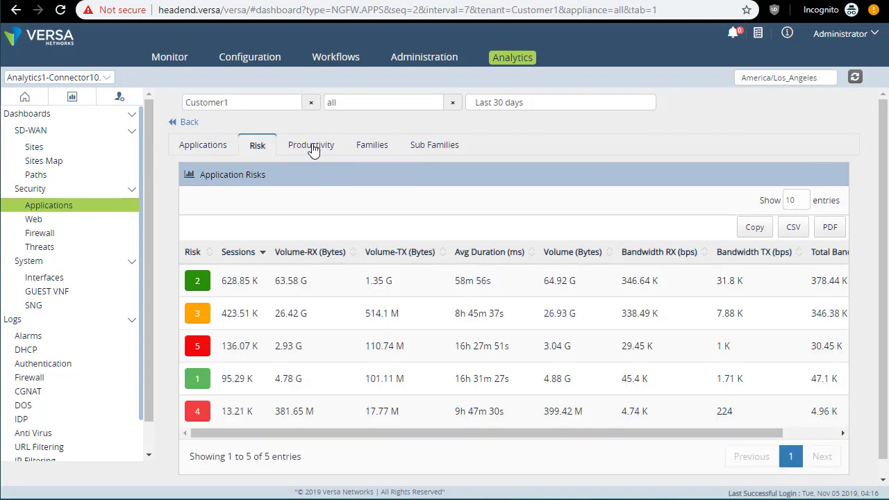
{"action": "left_click", "coordinate": [311, 148]}
{"action": "left_click", "coordinate": [378, 147]}
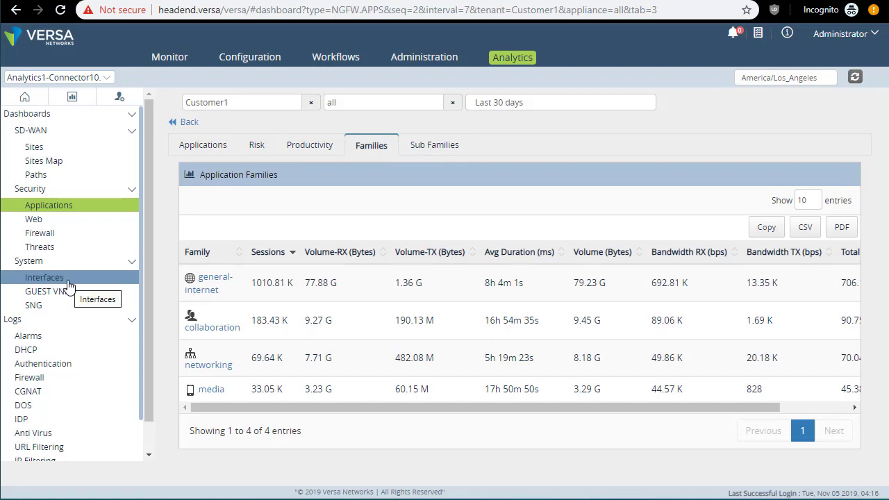
- Open the system device health of Site3Branch1 and review its CPU, memory, disk and sessions load charts
{"action": "left_click", "coordinate": [55, 266]}
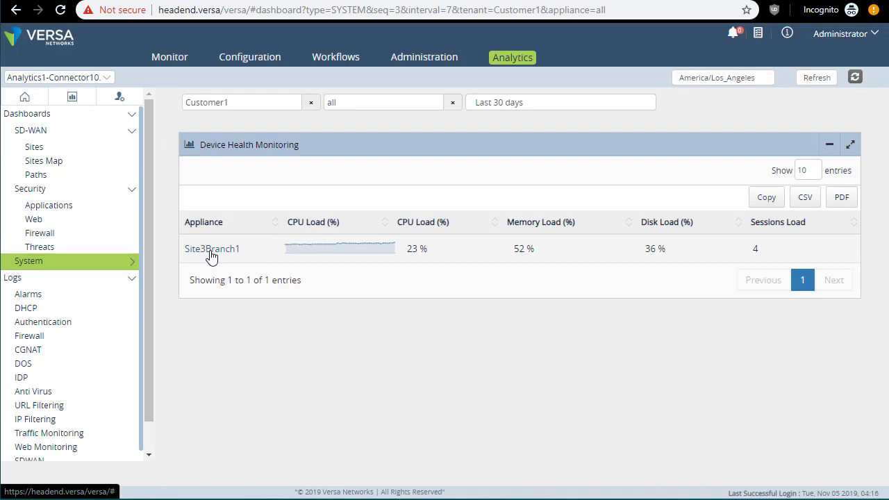
{"action": "left_click", "coordinate": [210, 250]}
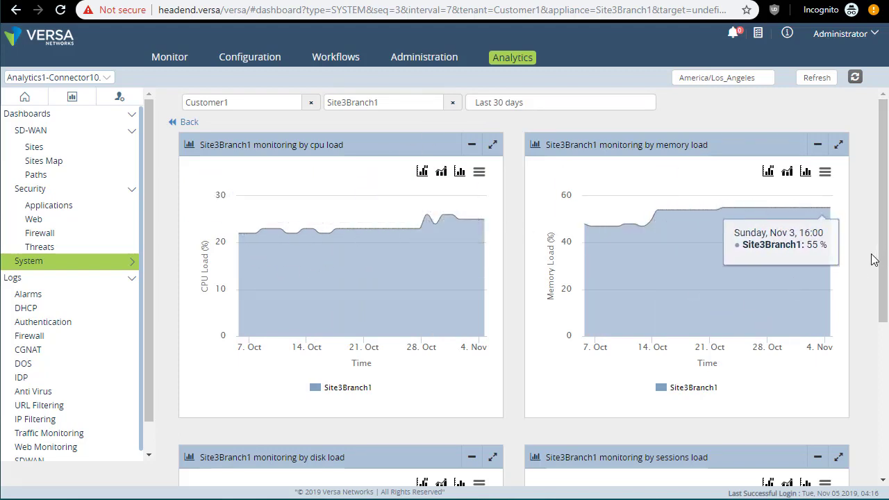
{"action": "left_click_drag", "start_coordinate": [880, 260], "coordinate": [874, 435]}
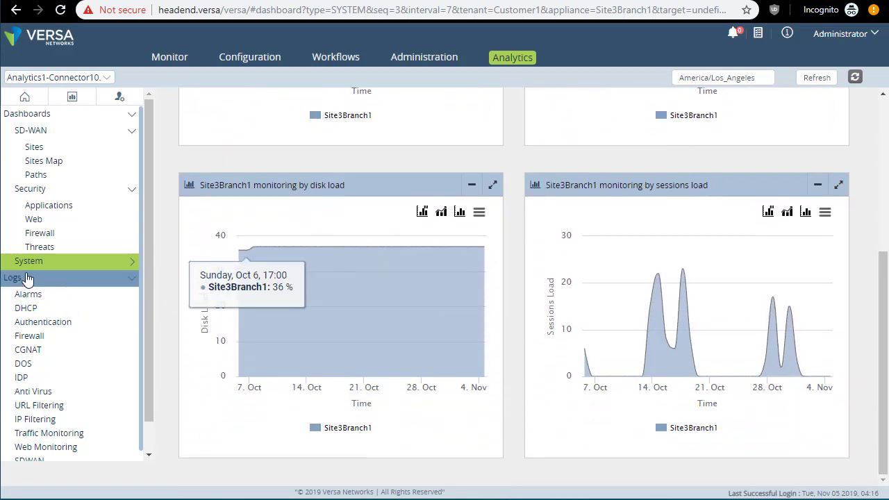
- View the DHCP log and the firewall logs, examining the destination address and application of the first firewall entry
{"action": "left_click", "coordinate": [28, 309]}
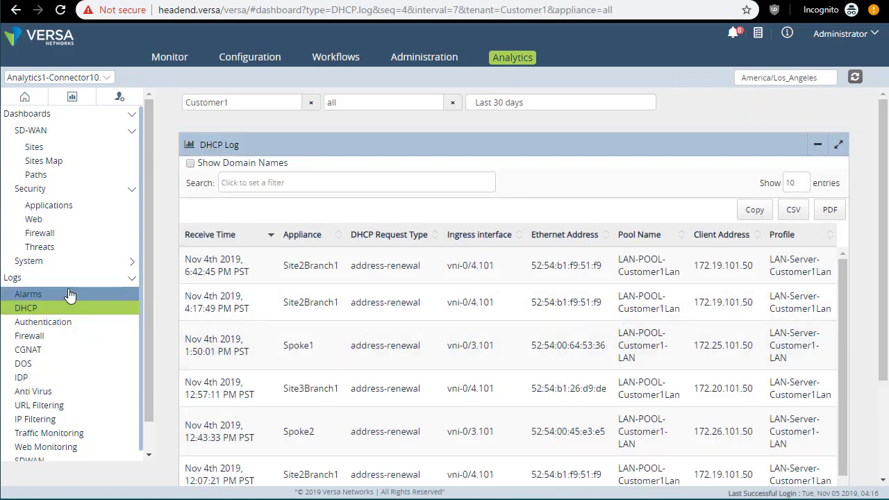
{"action": "left_click", "coordinate": [50, 336]}
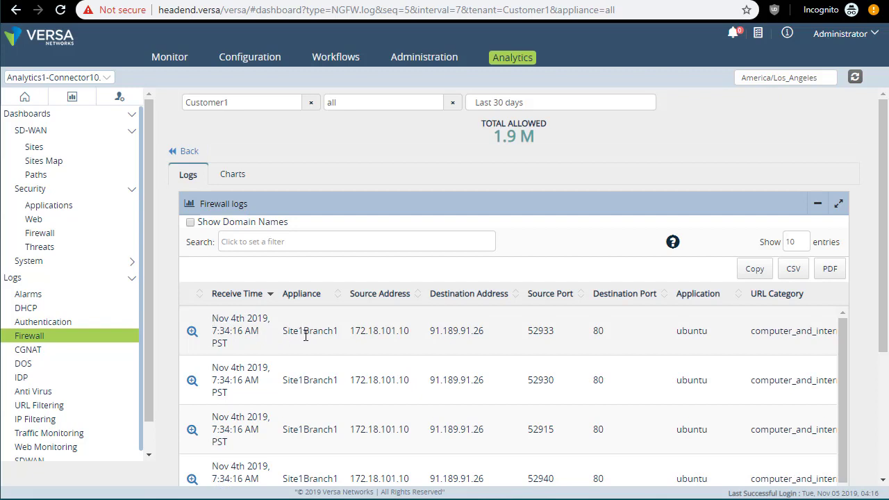
{"action": "left_click_drag", "start_coordinate": [351, 334], "coordinate": [495, 339]}
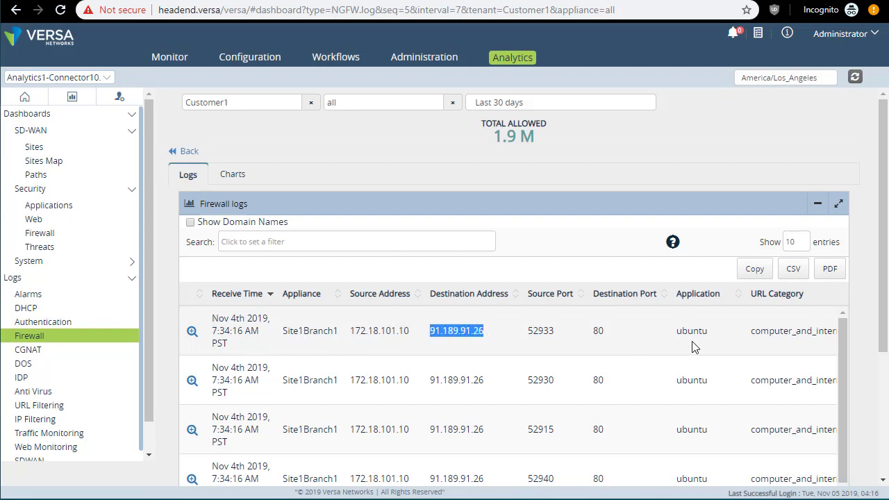
{"action": "left_click_drag", "start_coordinate": [675, 331], "coordinate": [729, 346]}
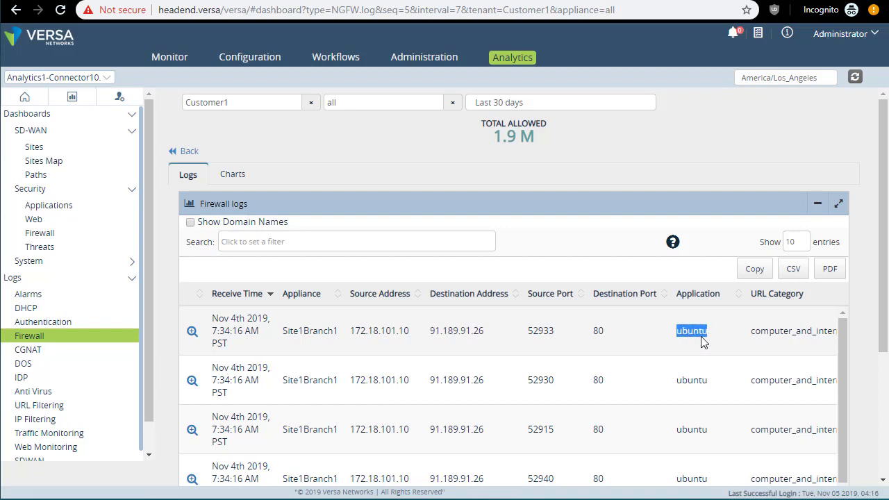
- Examine the first firewall log entry's action, rule, packet, byte, session duration and rate columns
{"action": "scroll", "coordinate": [701, 337], "scroll_direction": "right", "scroll_amount": 5}
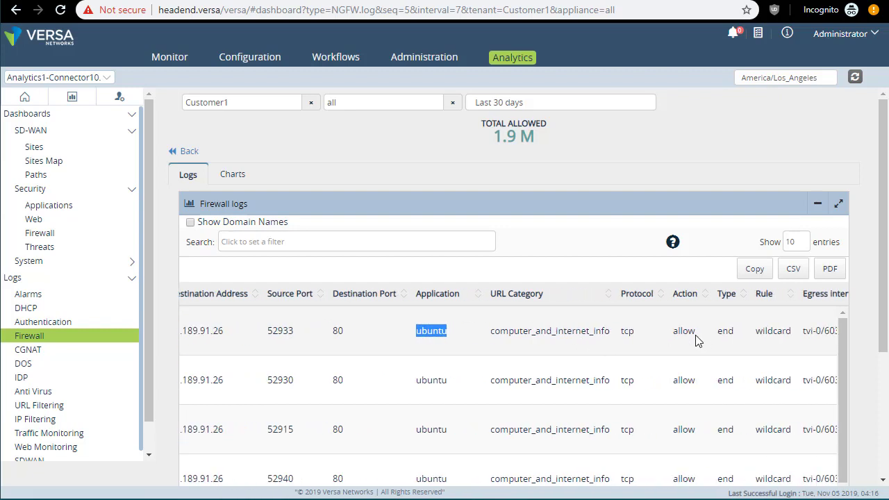
{"action": "scroll", "coordinate": [695, 335], "scroll_direction": "right", "scroll_amount": 3}
{"action": "left_click_drag", "start_coordinate": [580, 336], "coordinate": [546, 336]}
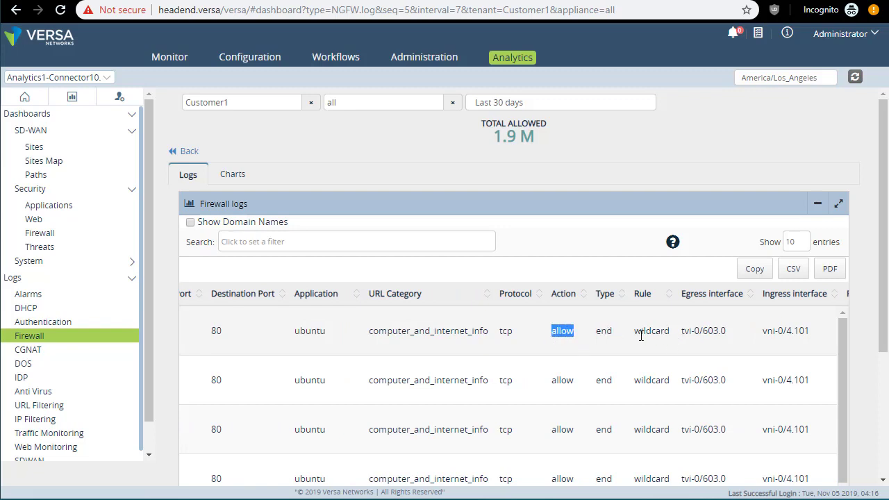
{"action": "left_click_drag", "start_coordinate": [634, 332], "coordinate": [760, 342]}
{"action": "scroll", "coordinate": [757, 335], "scroll_direction": "right", "scroll_amount": 10}
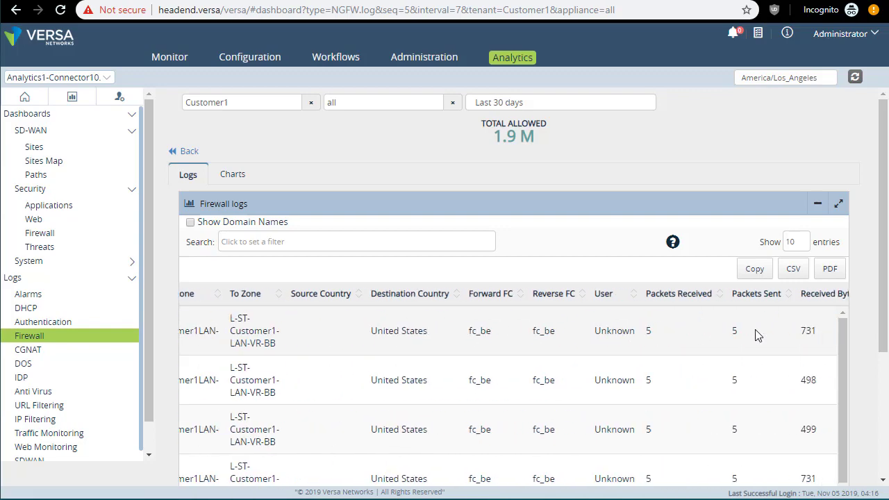
{"action": "scroll", "coordinate": [757, 335], "scroll_direction": "right", "scroll_amount": 3}
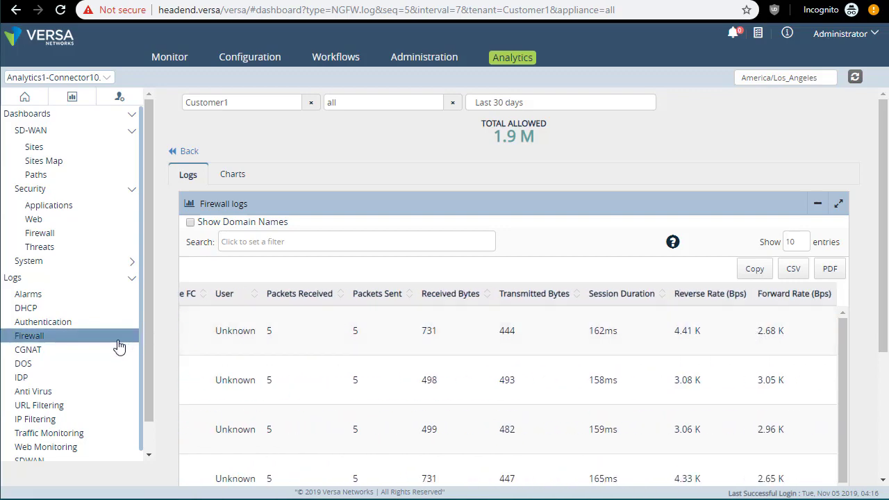
- Build an SDWAN Sites usage report as a pie chart for all appliances with the bandwidth metric
{"action": "left_click", "coordinate": [71, 100]}
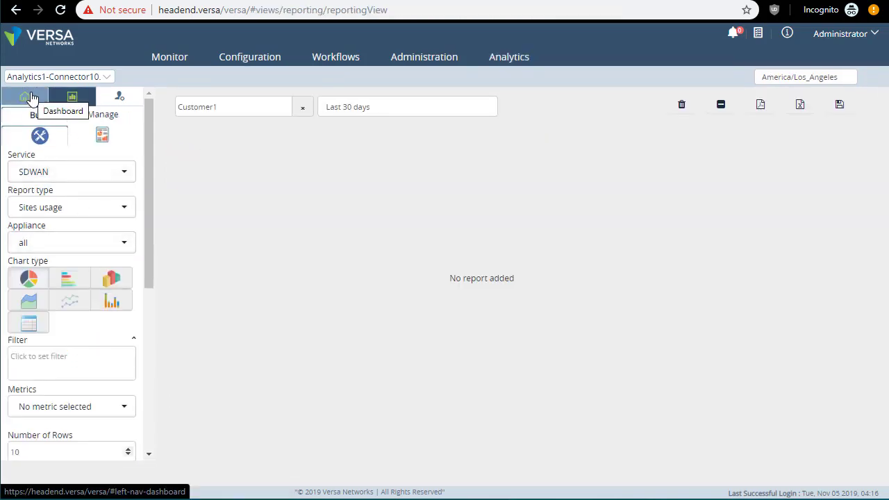
{"action": "left_click", "coordinate": [125, 411]}
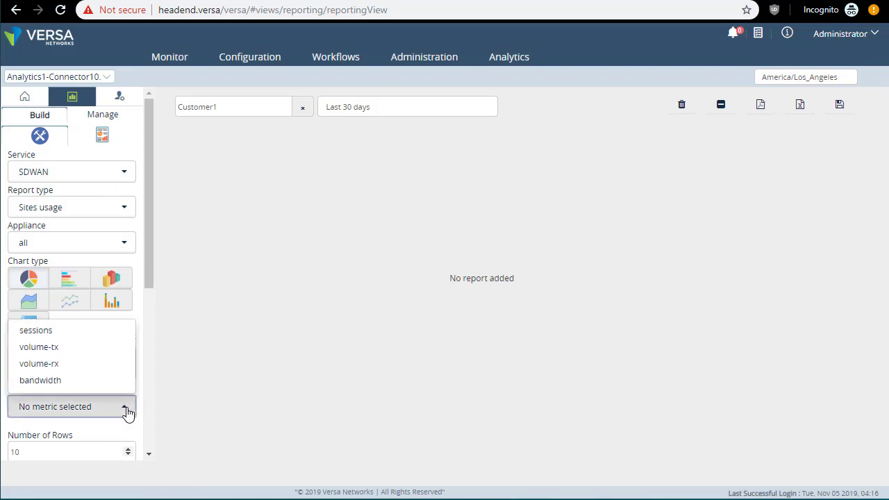
{"action": "left_click", "coordinate": [66, 380]}
{"action": "left_click", "coordinate": [258, 407]}
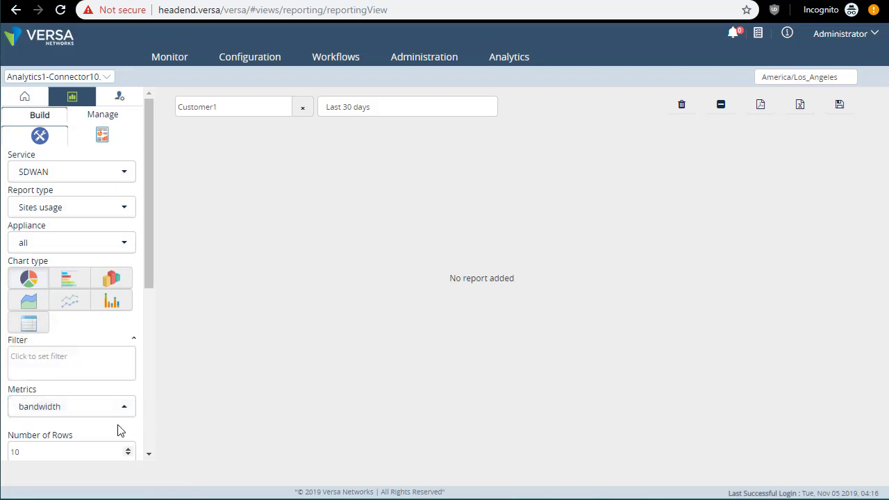
{"action": "scroll", "coordinate": [118, 430], "scroll_direction": "down", "scroll_amount": 5}
{"action": "left_click", "coordinate": [115, 208]}
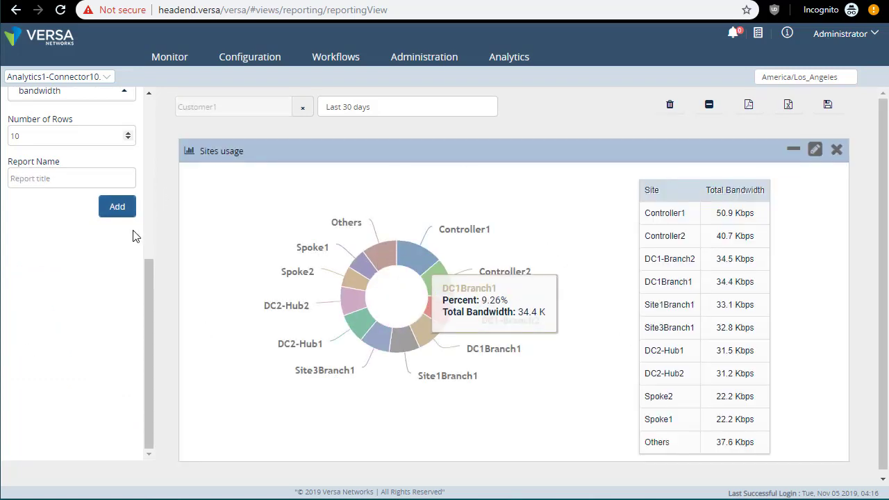
- Add a Security Top Applications pie chart report for all appliances with the sessions and bandwidth metrics
{"action": "scroll", "coordinate": [102, 256], "scroll_direction": "up", "scroll_amount": 3}
{"action": "scroll", "coordinate": [77, 218], "scroll_direction": "up", "scroll_amount": 3}
{"action": "left_click", "coordinate": [69, 174]}
{"action": "left_click", "coordinate": [61, 212]}
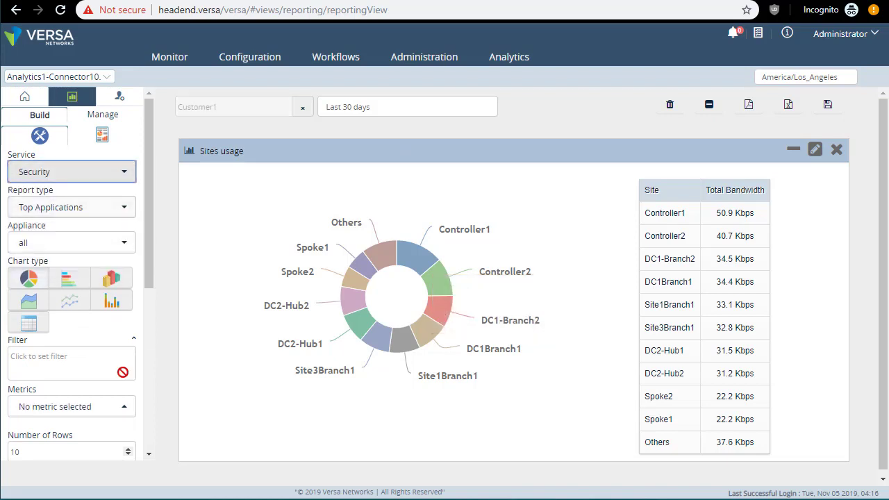
{"action": "scroll", "coordinate": [88, 385], "scroll_direction": "down", "scroll_amount": 2}
{"action": "scroll", "coordinate": [102, 412], "scroll_direction": "up", "scroll_amount": 2}
{"action": "left_click", "coordinate": [101, 412]}
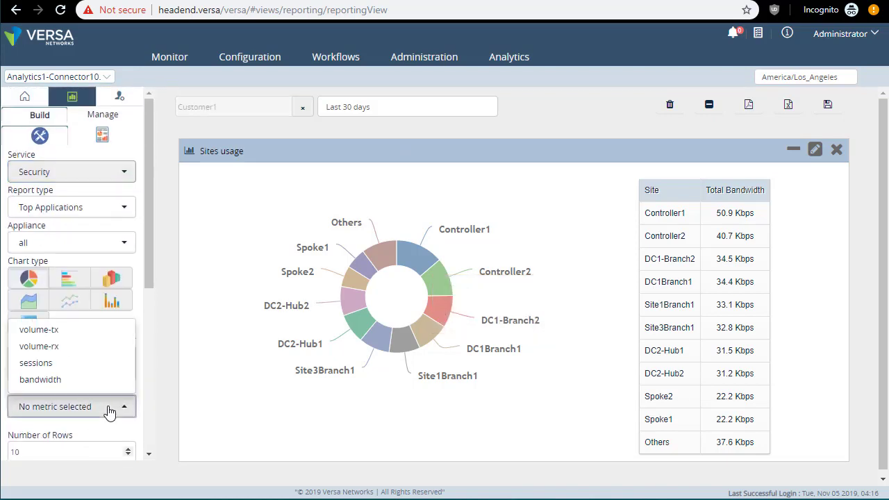
{"action": "left_click", "coordinate": [47, 363]}
{"action": "left_click", "coordinate": [58, 380]}
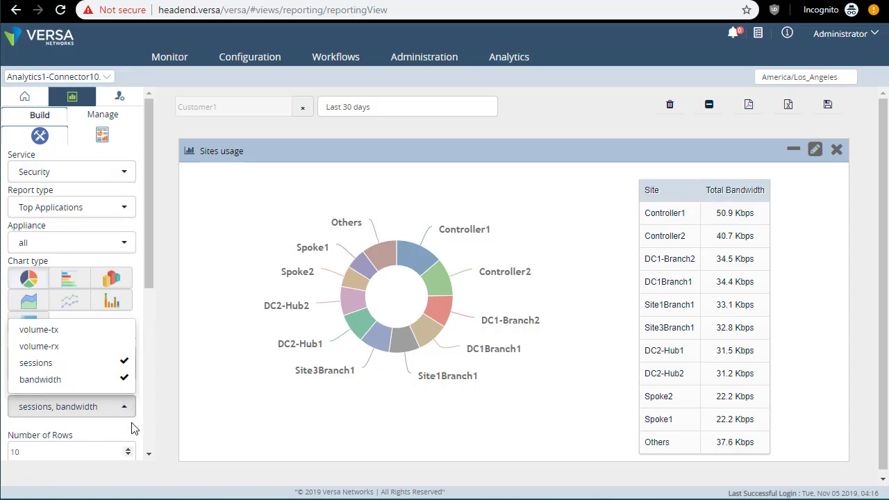
{"action": "left_click", "coordinate": [134, 429]}
{"action": "scroll", "coordinate": [123, 393], "scroll_direction": "down", "scroll_amount": 5}
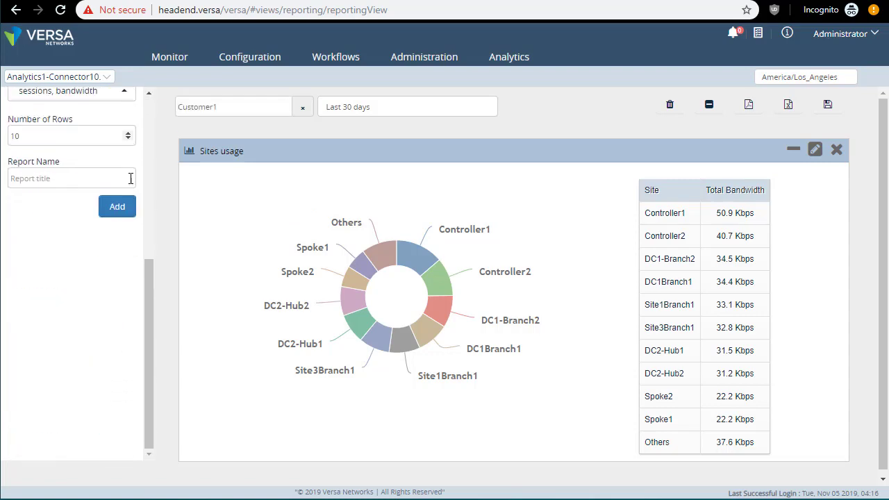
{"action": "left_click", "coordinate": [117, 207]}
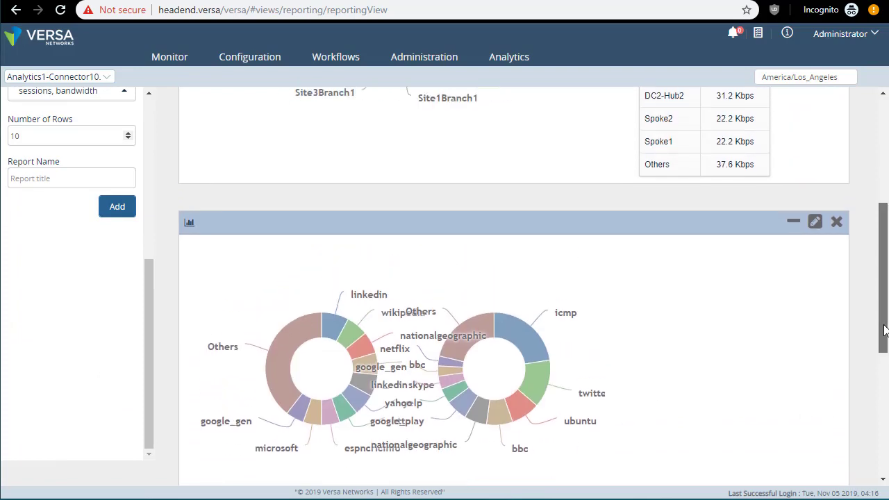
- Export the custom report to PDF and save it as Report.pdf in the Downloads folder
{"action": "left_click_drag", "start_coordinate": [880, 331], "coordinate": [880, 228]}
{"action": "left_click", "coordinate": [749, 111]}
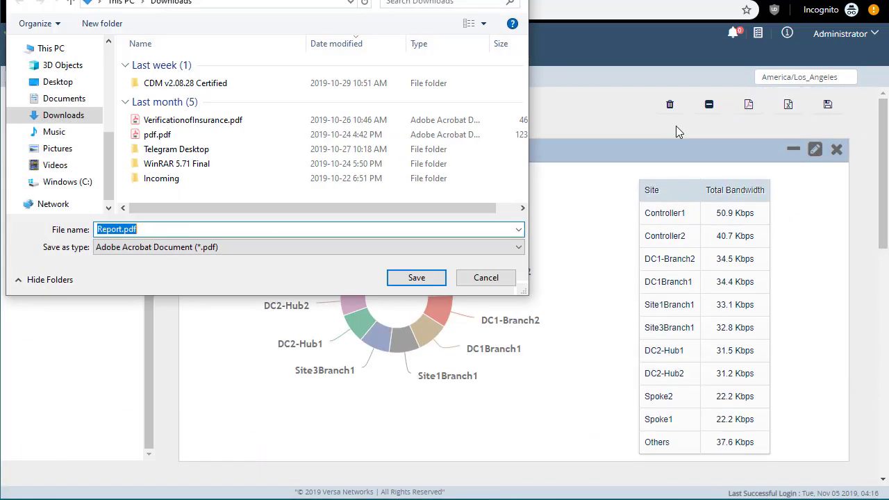
{"action": "left_click", "coordinate": [410, 278]}
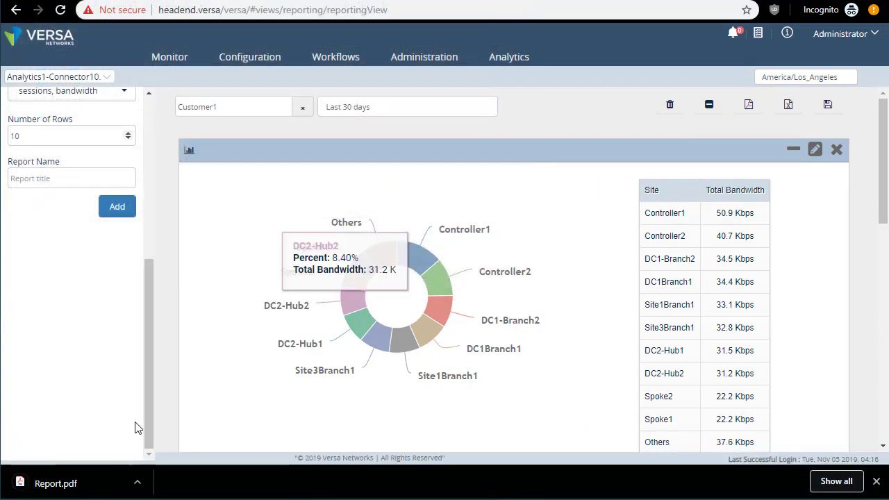
{"action": "left_click", "coordinate": [876, 481]}
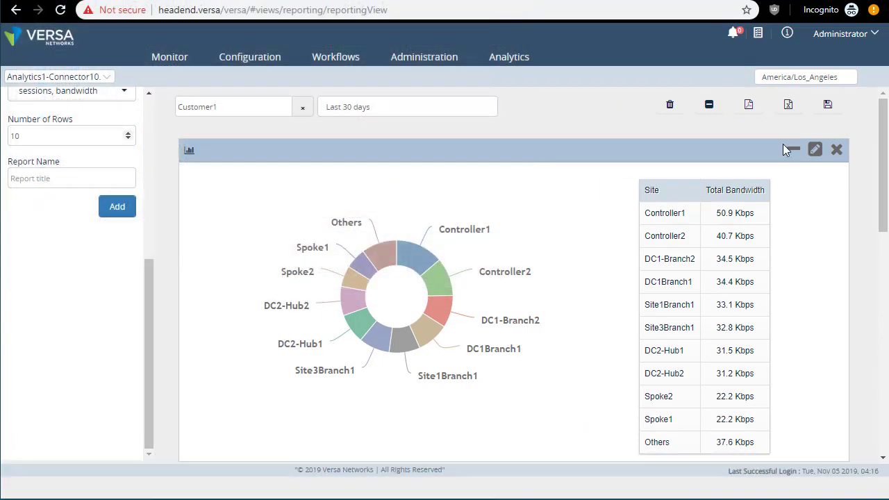
- Examine the schedule, expiration and email notification options for saving the report as report1, and leave without saving
{"action": "left_click", "coordinate": [826, 105]}
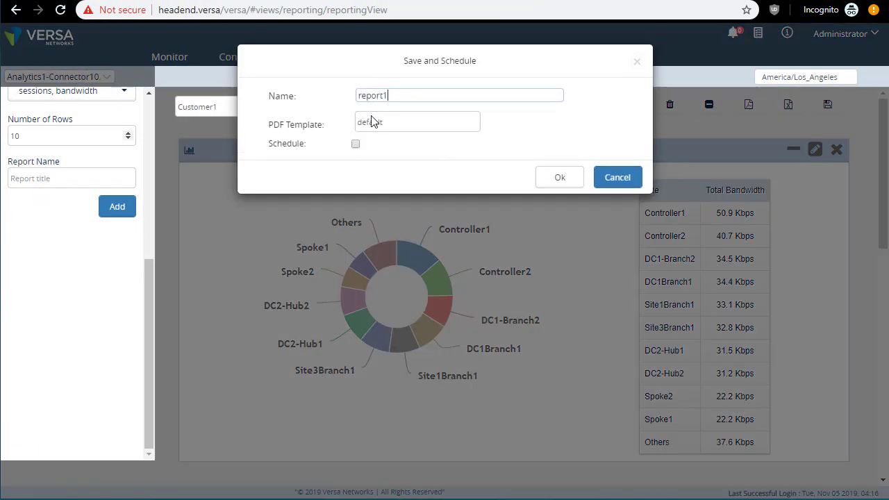
{"action": "left_click", "coordinate": [355, 145]}
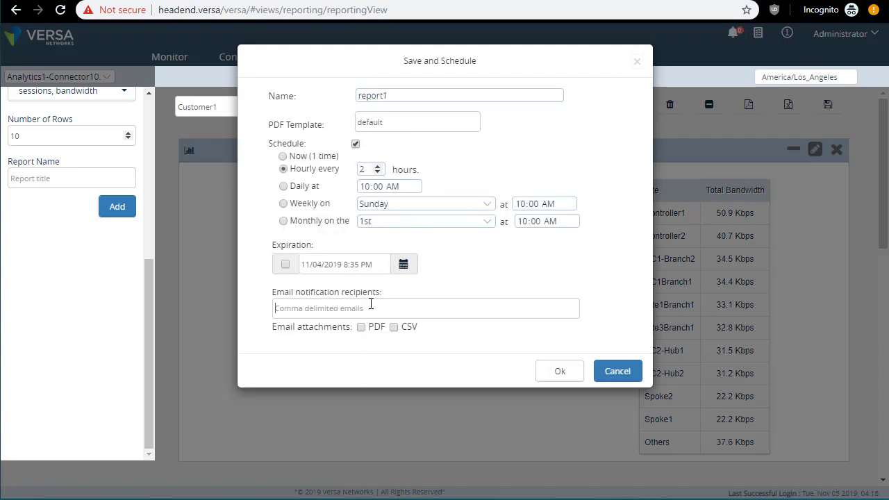
{"action": "left_click", "coordinate": [615, 372]}
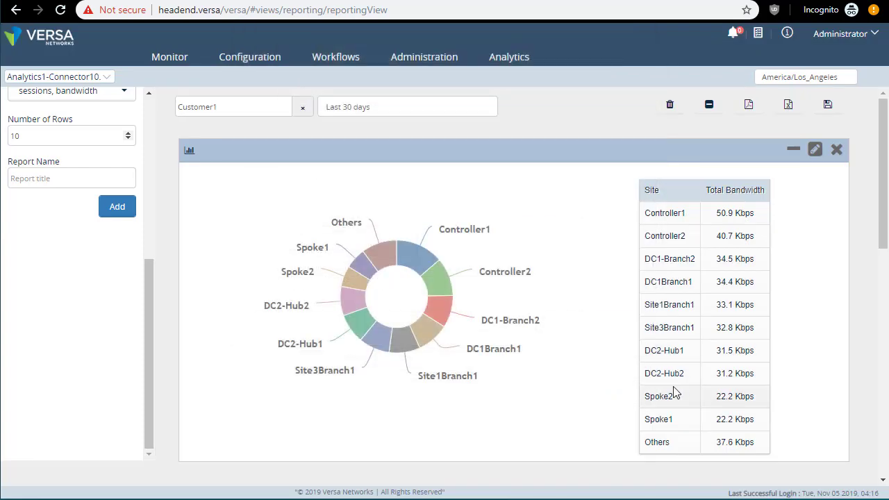